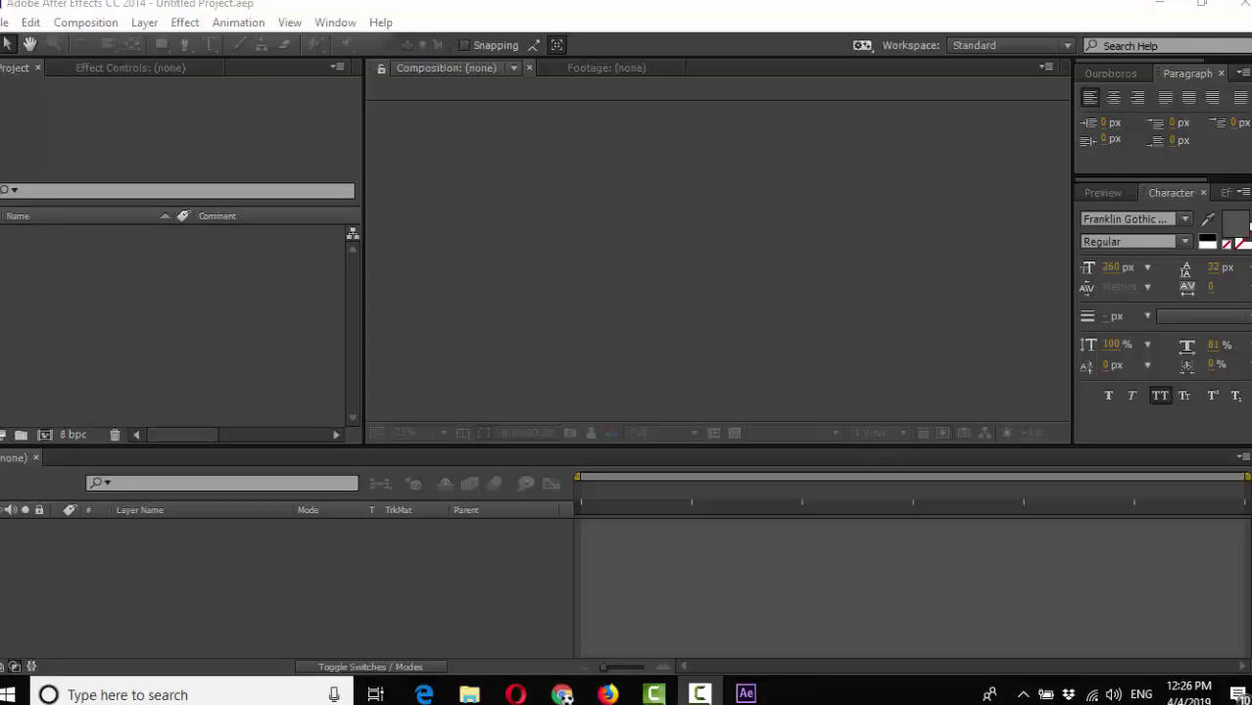
# Open the recent Wall crack logo copy project, accept the conversion alert, and move about one second into the Final comp.
pyautogui.click(5, 22)
pyautogui.moveTo(59, 78)
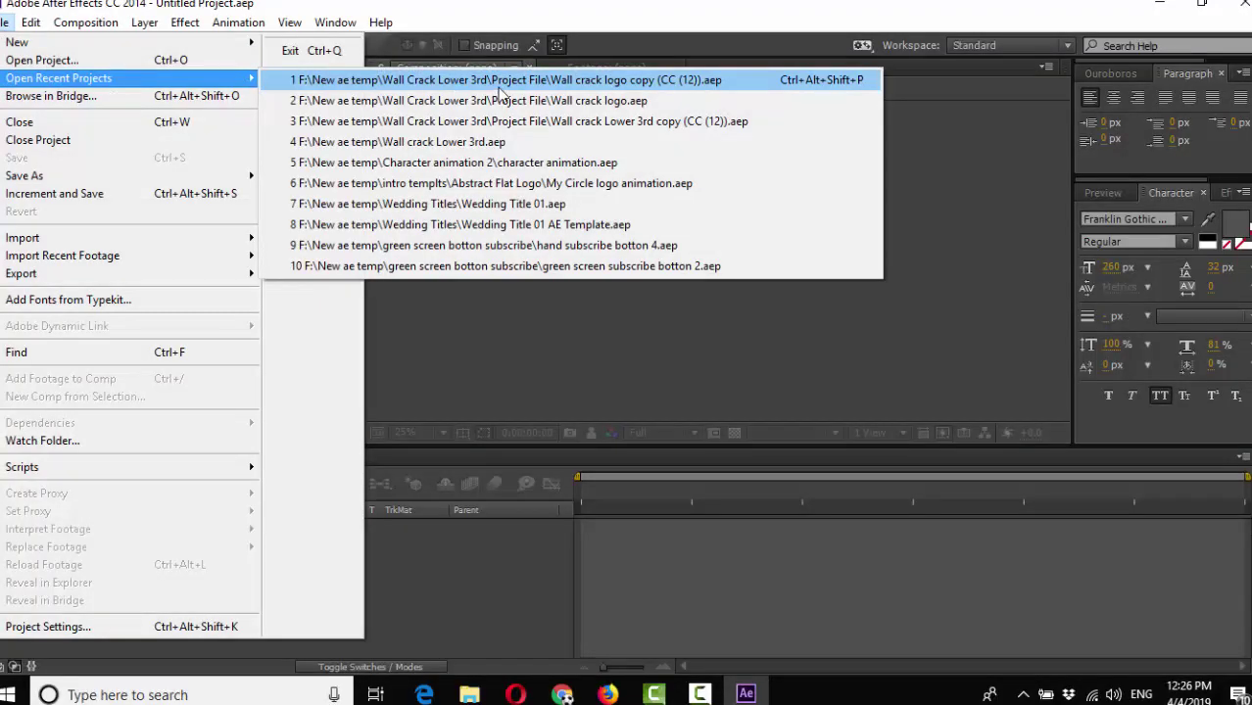
pyautogui.click(500, 87)
pyautogui.click(808, 370)
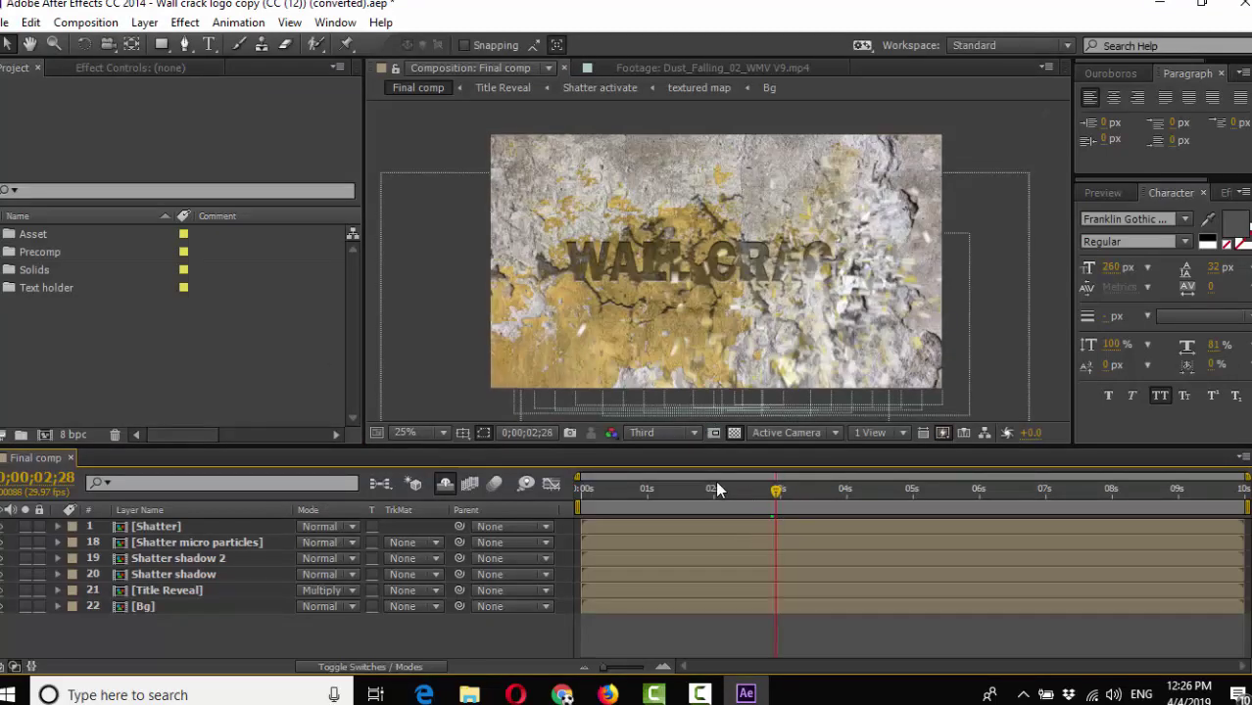
pyautogui.click(664, 497)
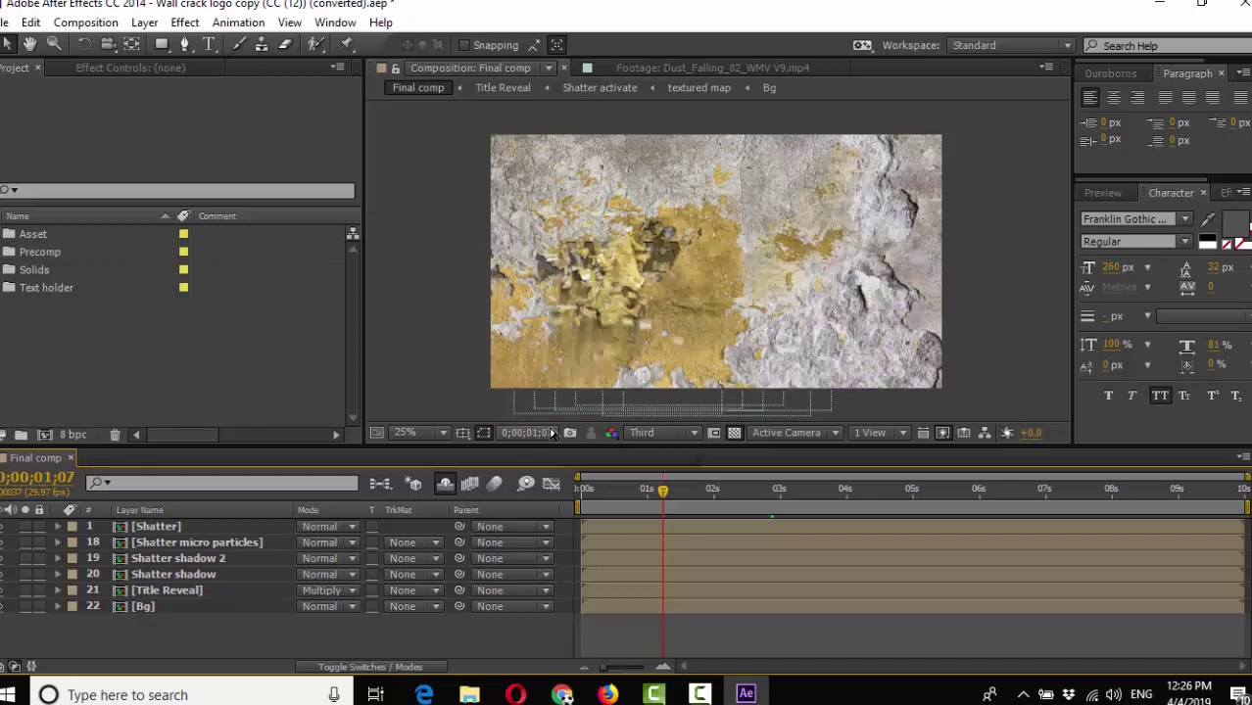
# Open the Text holder comp and retype the WALL CRACK title as YOURNAME.
pyautogui.click(6, 288)
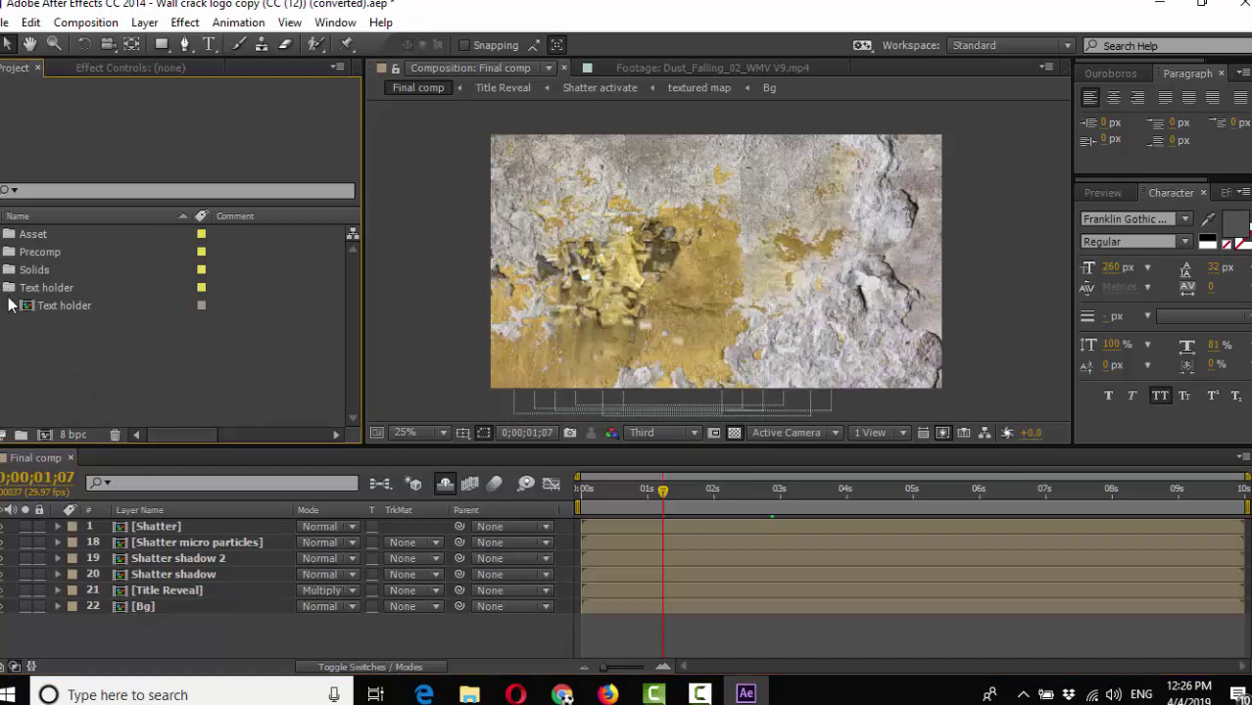
pyautogui.doubleClick(84, 308)
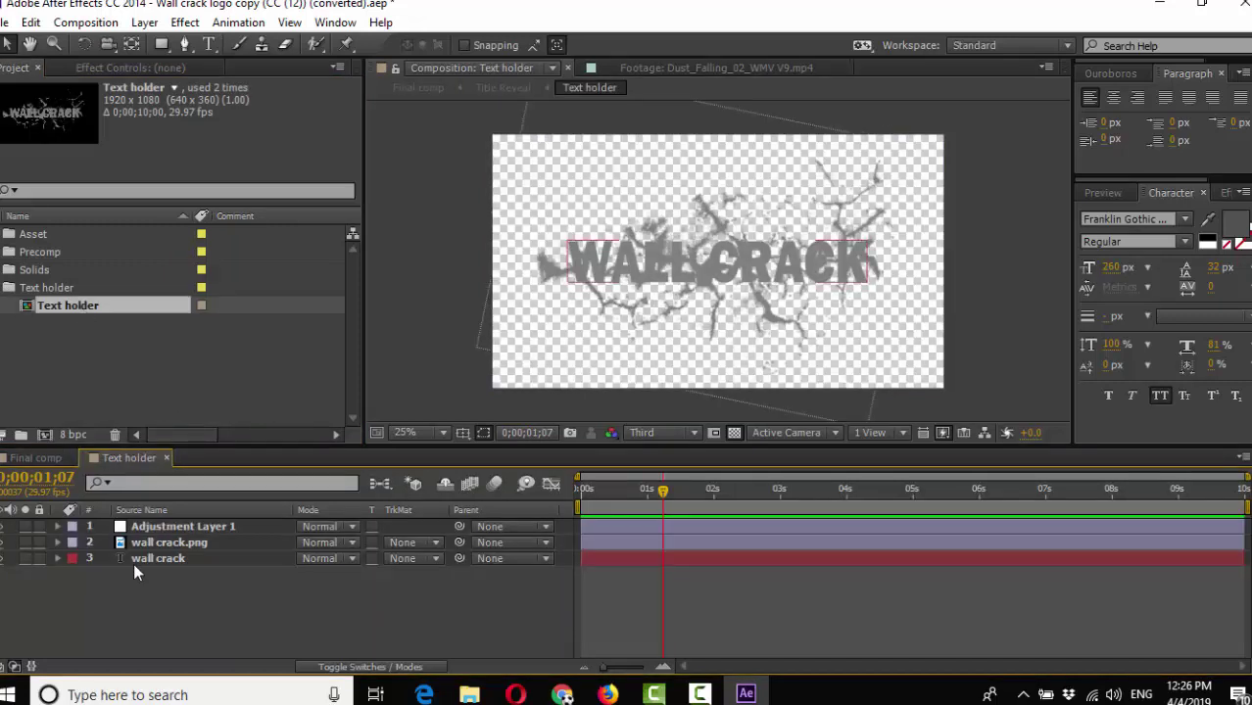
pyautogui.click(116, 559)
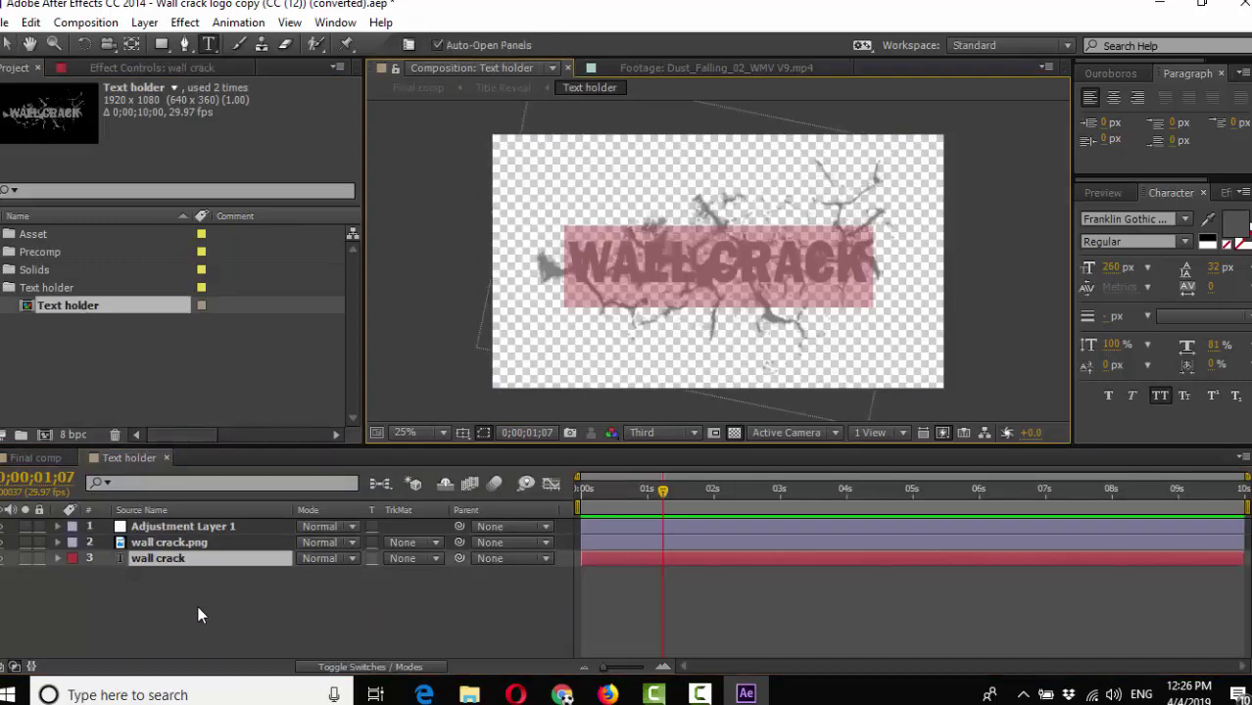
pyautogui.press('BackSpace')
pyautogui.write('YOUR')
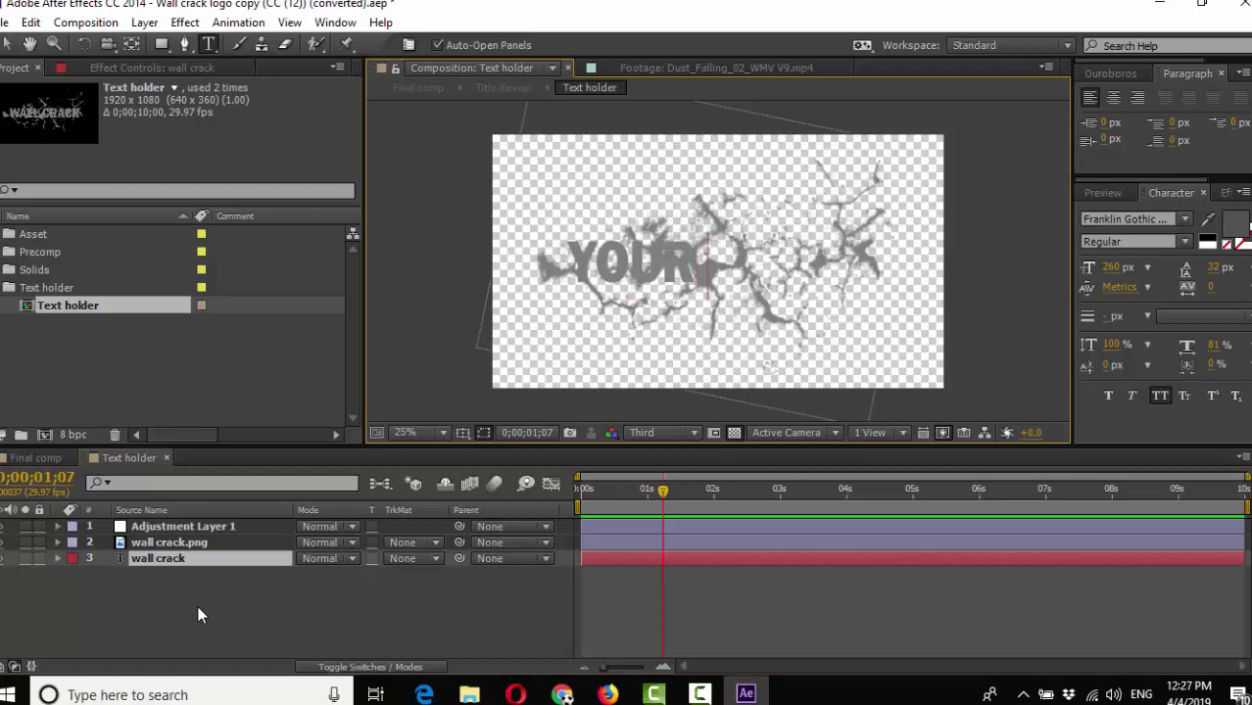
pyautogui.write('NAME')
pyautogui.click(7, 44)
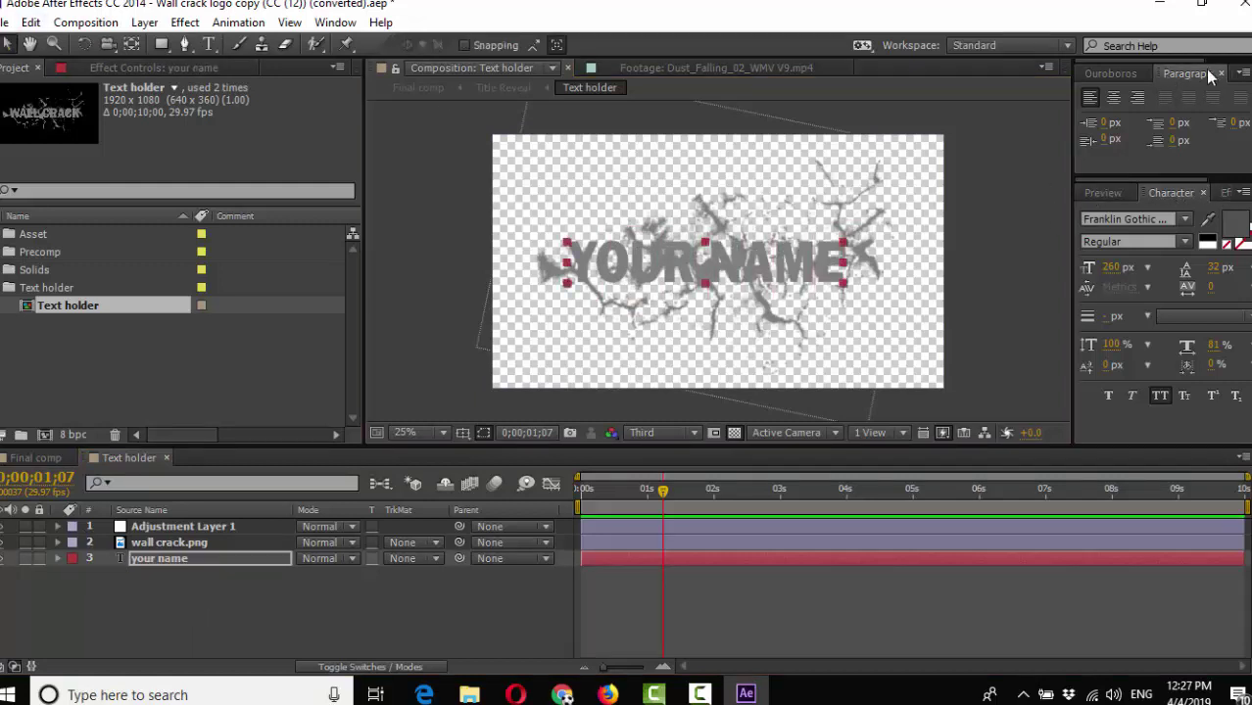
# Centre the YOUR NAME title horizontally using the Align panel.
pyautogui.click(335, 22)
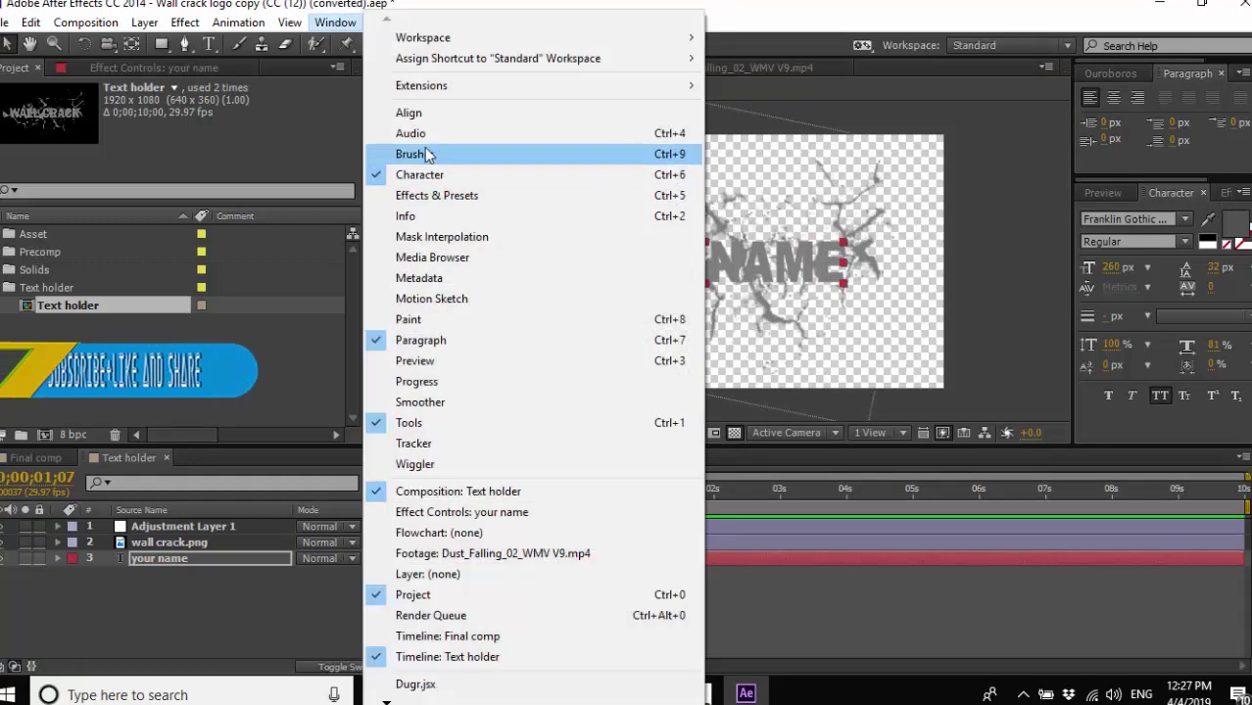
pyautogui.click(409, 112)
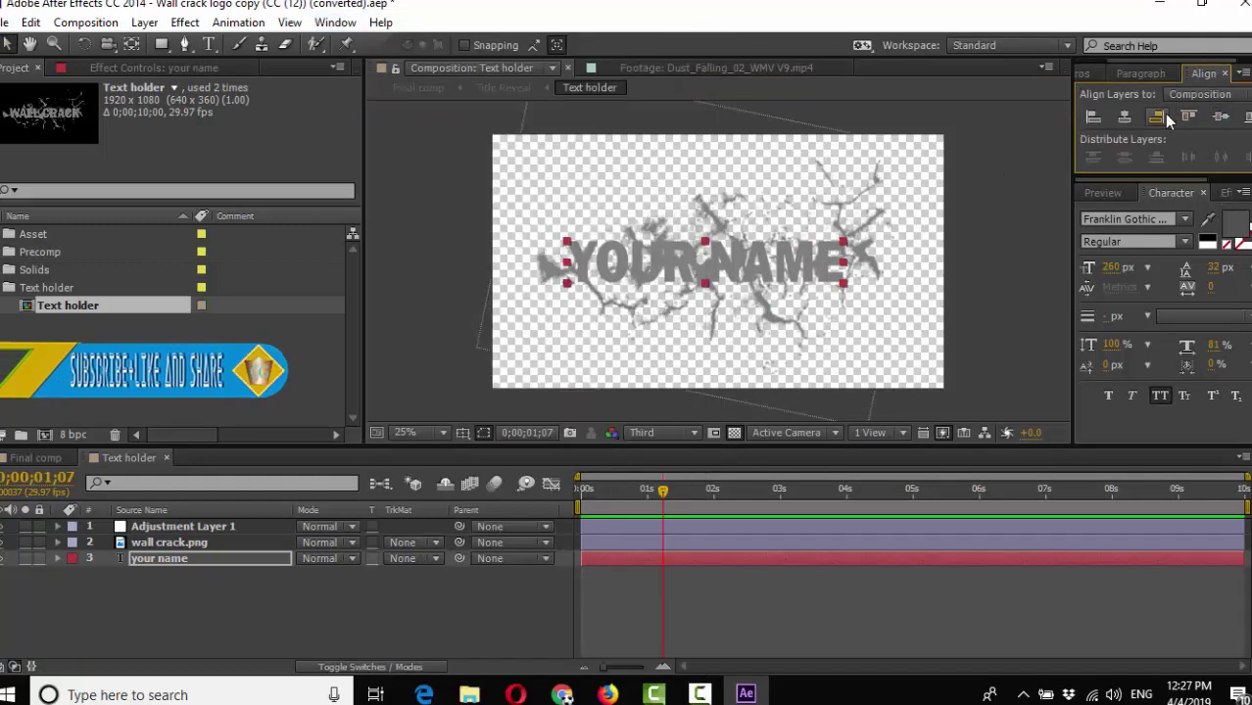
pyautogui.click(1125, 116)
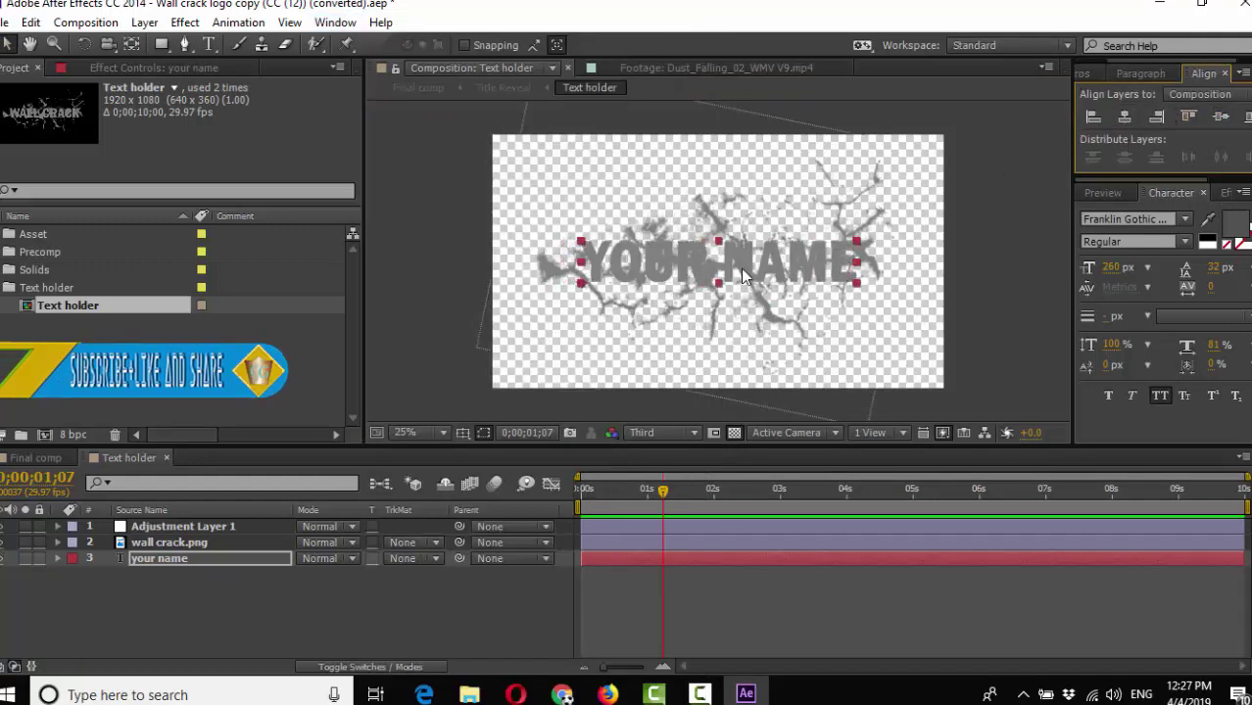
pyautogui.click(182, 527)
# Set the adjustment layer's fill colour to blue 0485DF, then switch back to the Final comp.
pyautogui.click(111, 65)
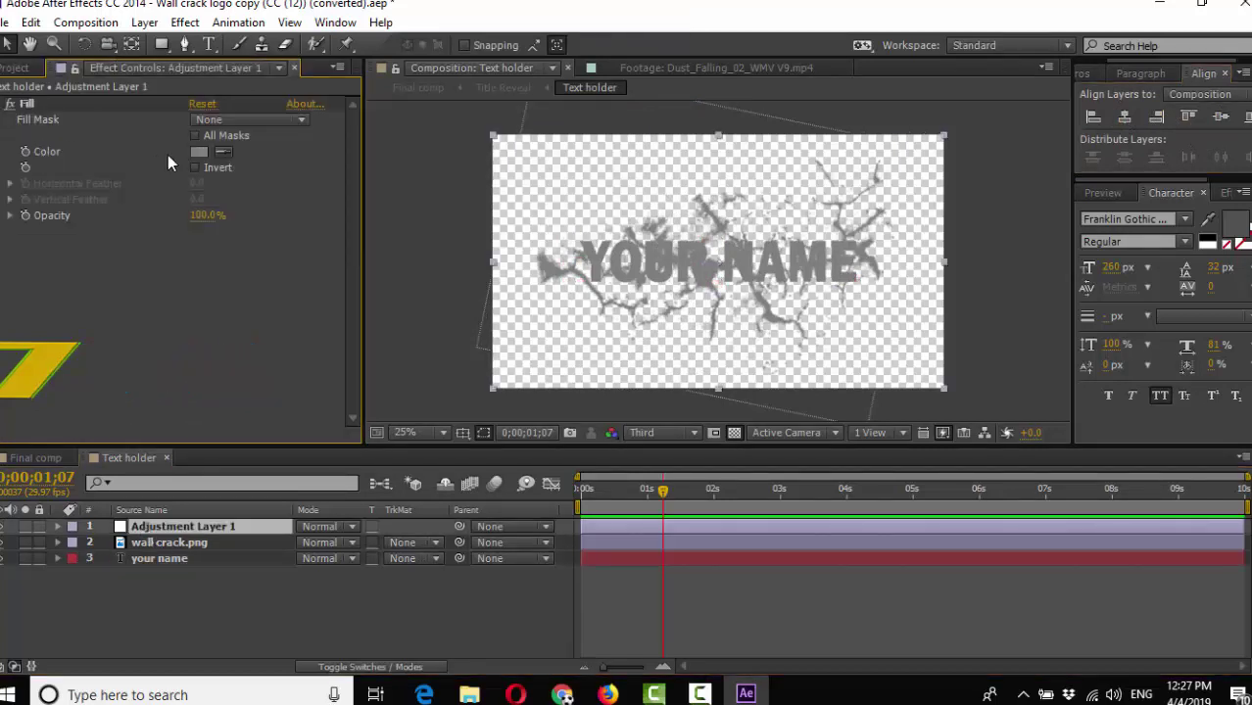
pyautogui.click(199, 152)
pyautogui.click(365, 308)
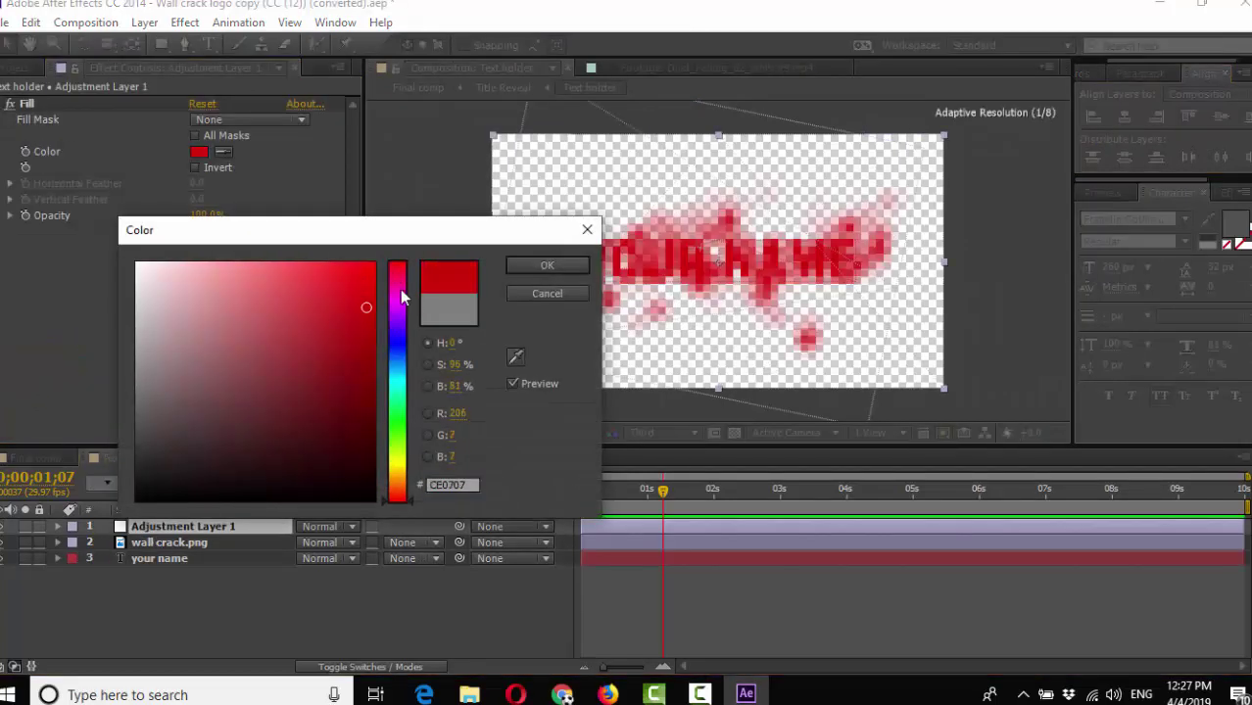
pyautogui.moveTo(401, 297); pyautogui.dragTo(395, 365)
pyautogui.click(369, 292)
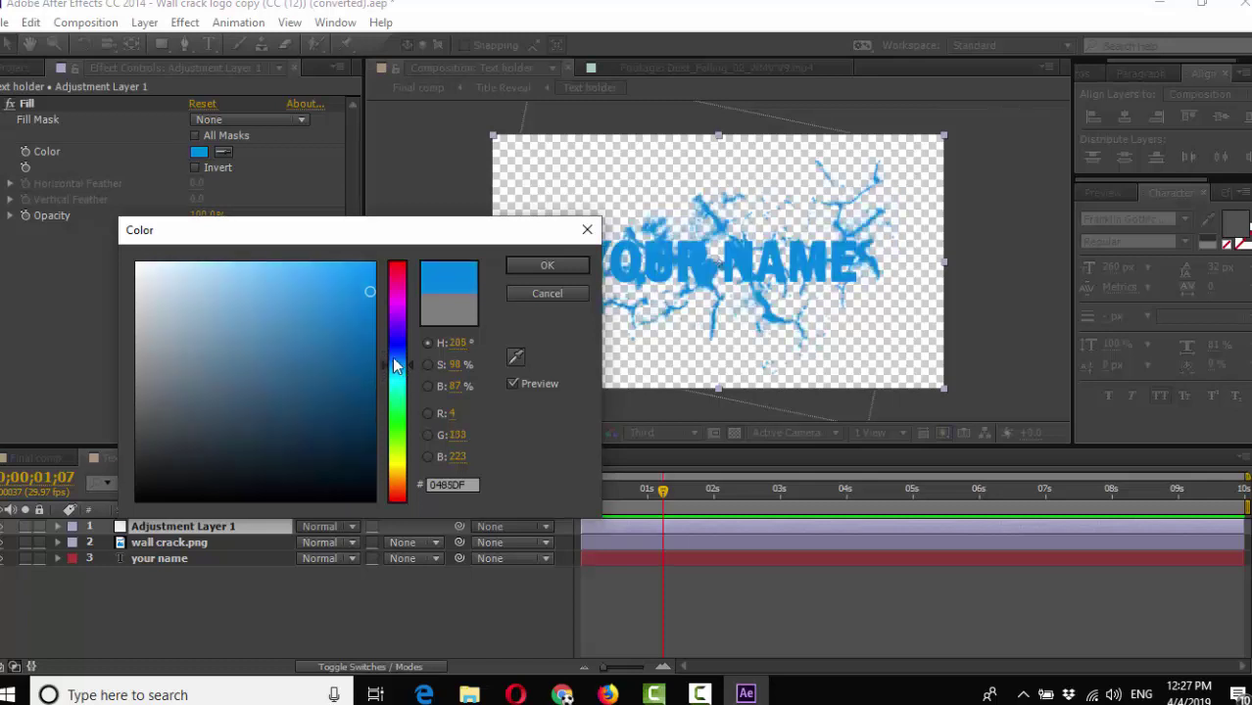
pyautogui.click(547, 265)
pyautogui.click(35, 457)
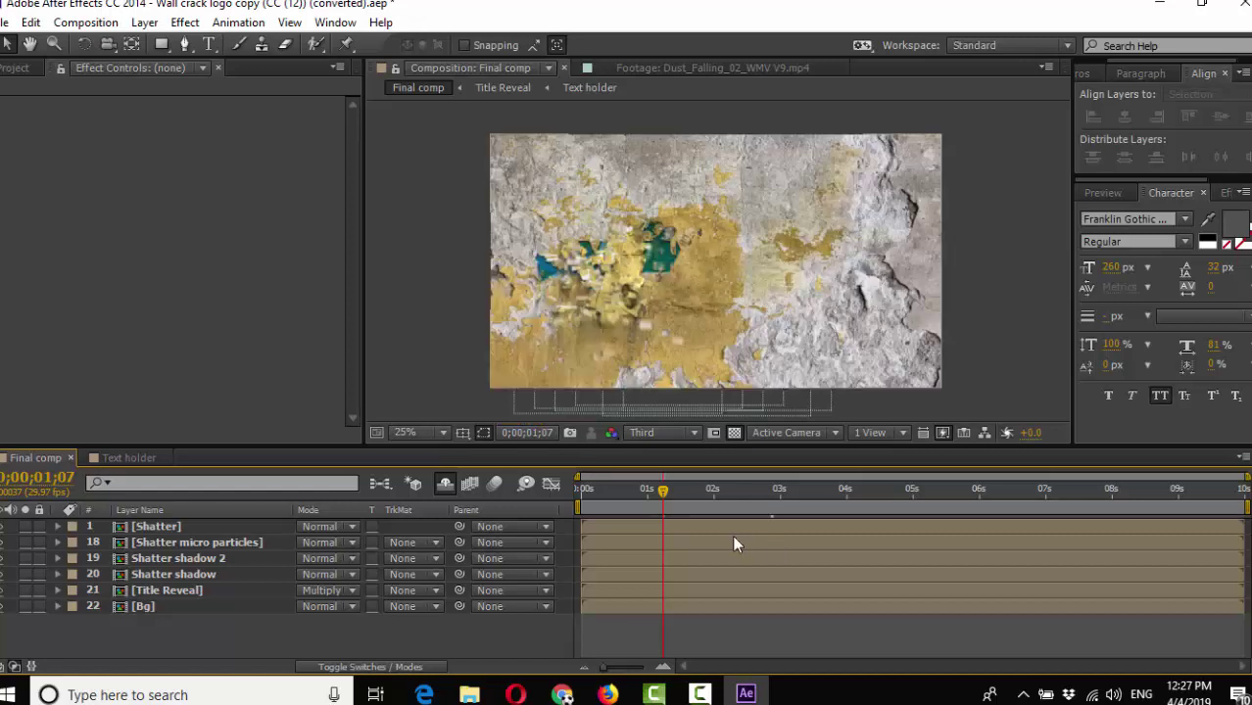
# View the Final comp at 0;00;02;20, then expand the Precomp folder in the Project panel.
pyautogui.click(758, 493)
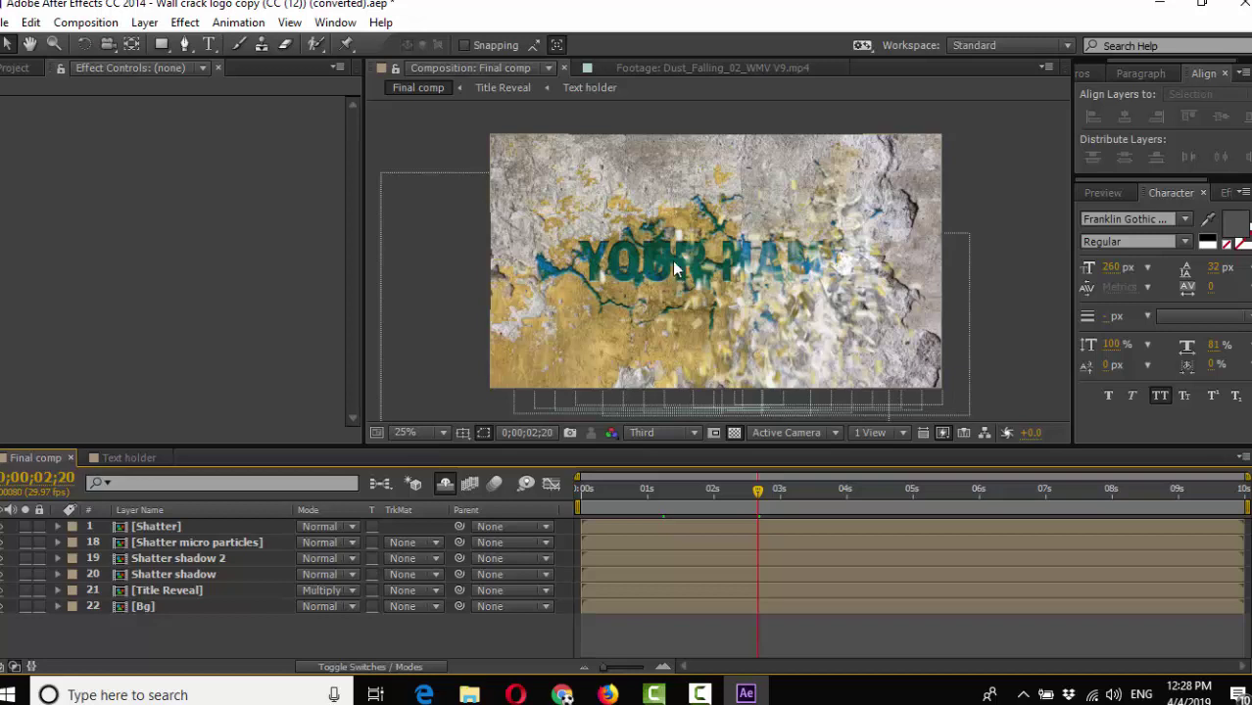
pyautogui.scroll(3, 674, 266)
pyautogui.scroll(-3, 690, 261)
pyautogui.click(15, 67)
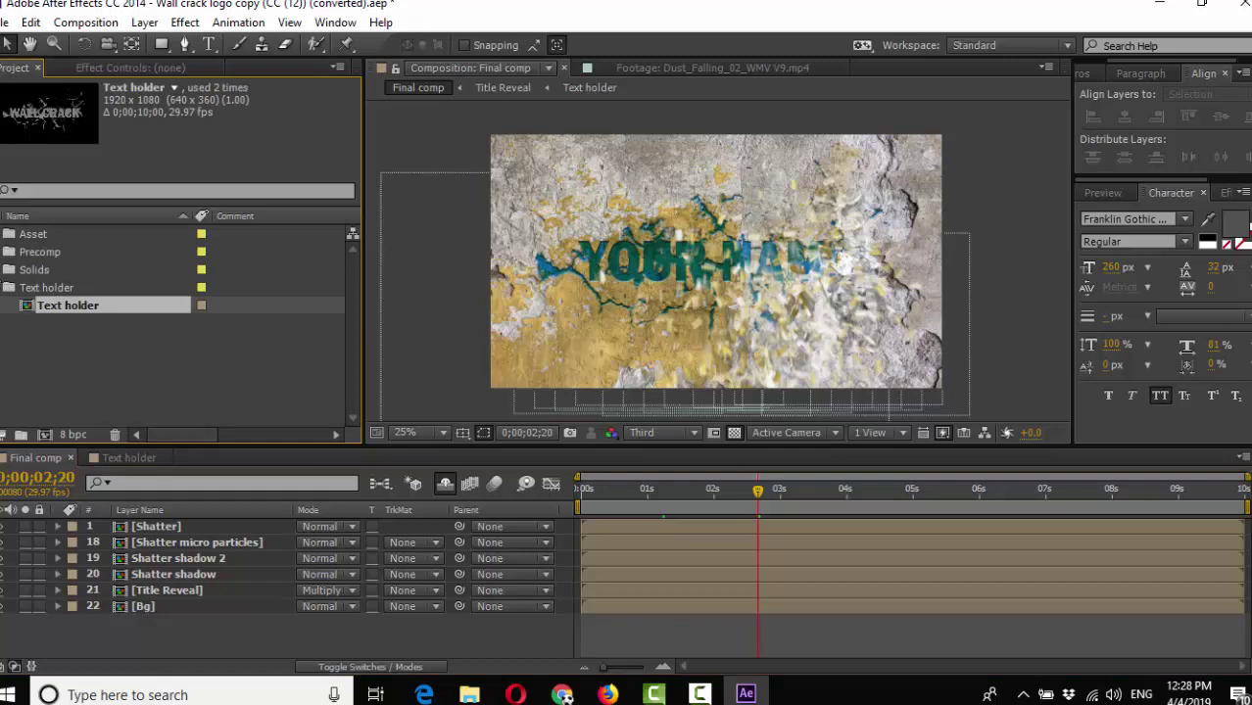
pyautogui.click(2, 241)
pyautogui.click(1, 241)
pyautogui.click(8, 252)
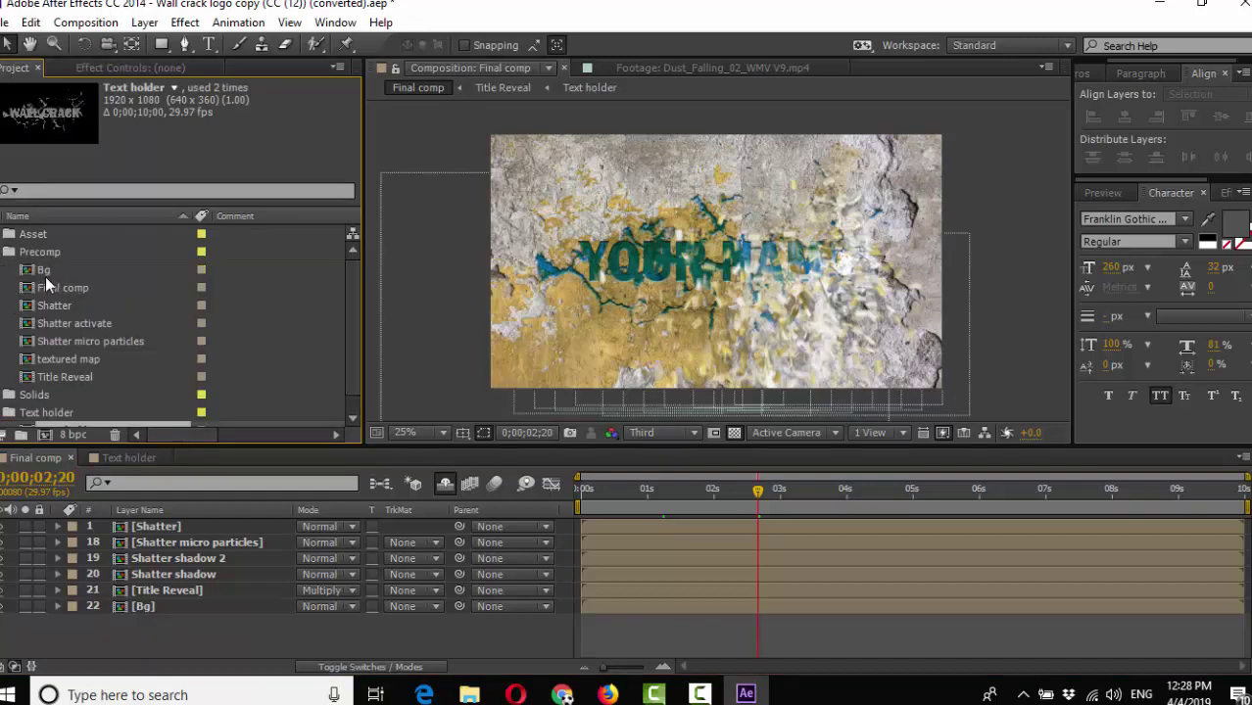
# Open the Bg comp and add wall texture 2.jpg as its top layer.
pyautogui.doubleClick(49, 271)
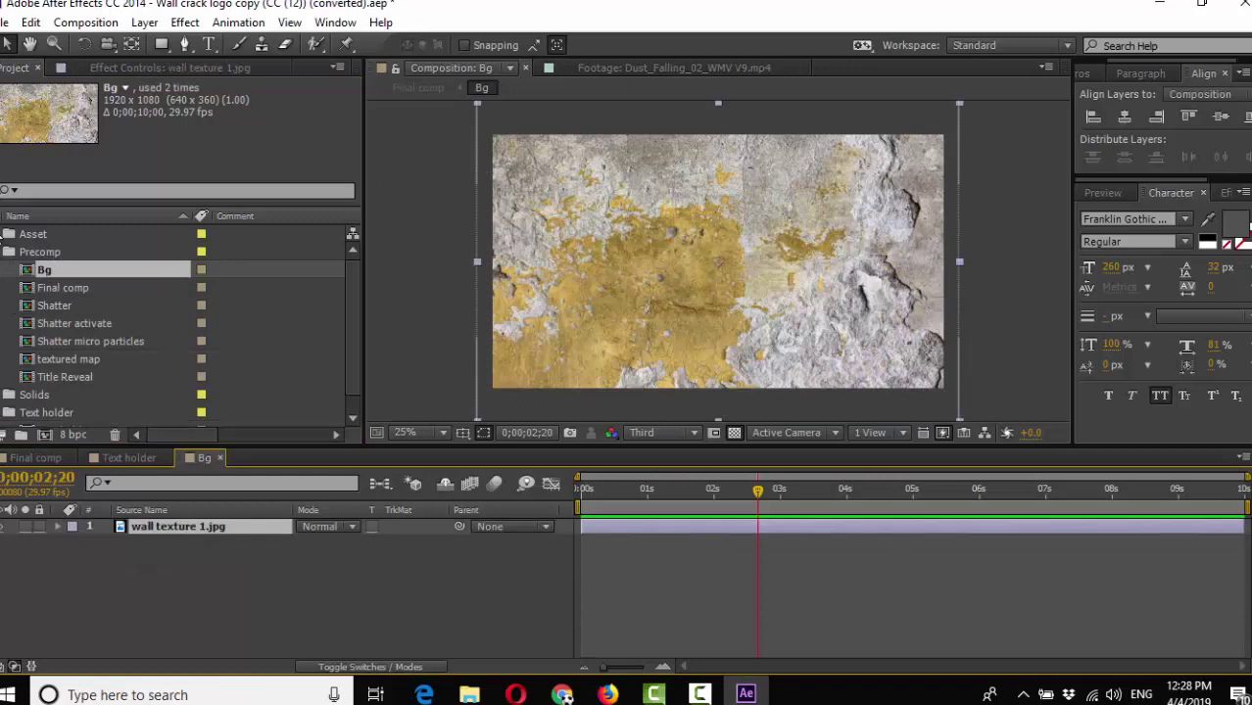
pyautogui.click(4, 236)
pyautogui.click(66, 324)
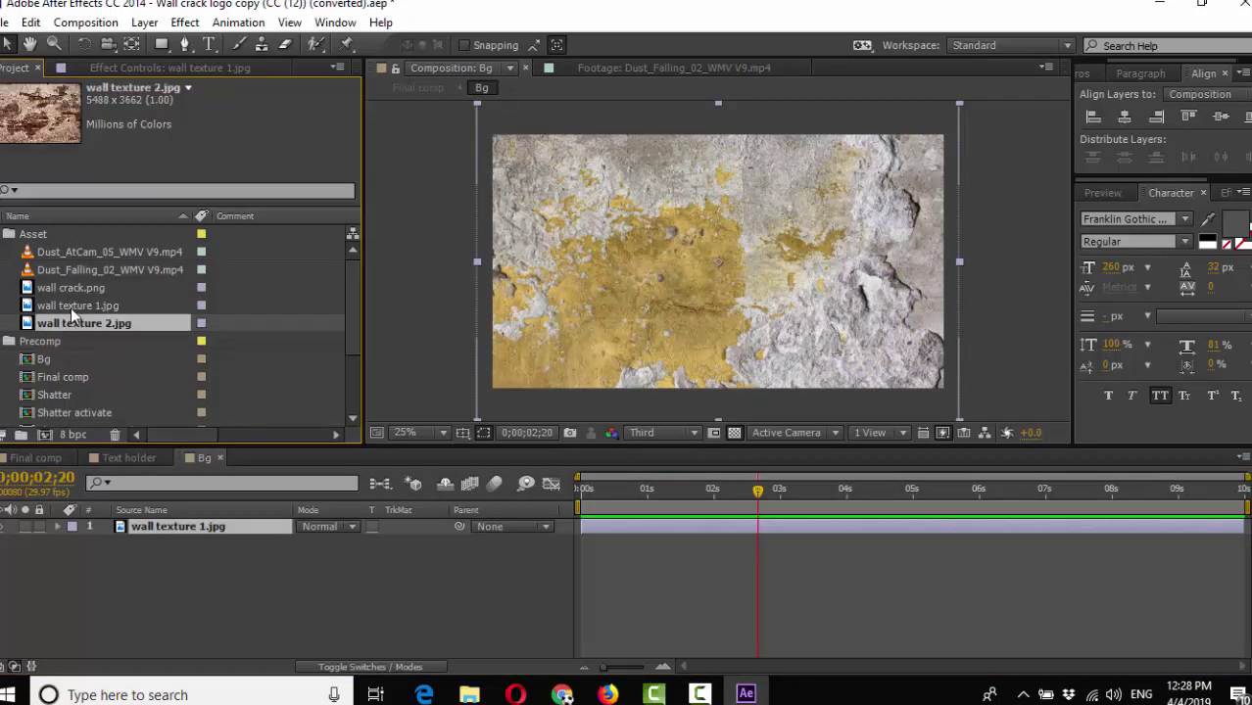
pyautogui.click(72, 308)
pyautogui.moveTo(71, 325); pyautogui.dragTo(147, 541)
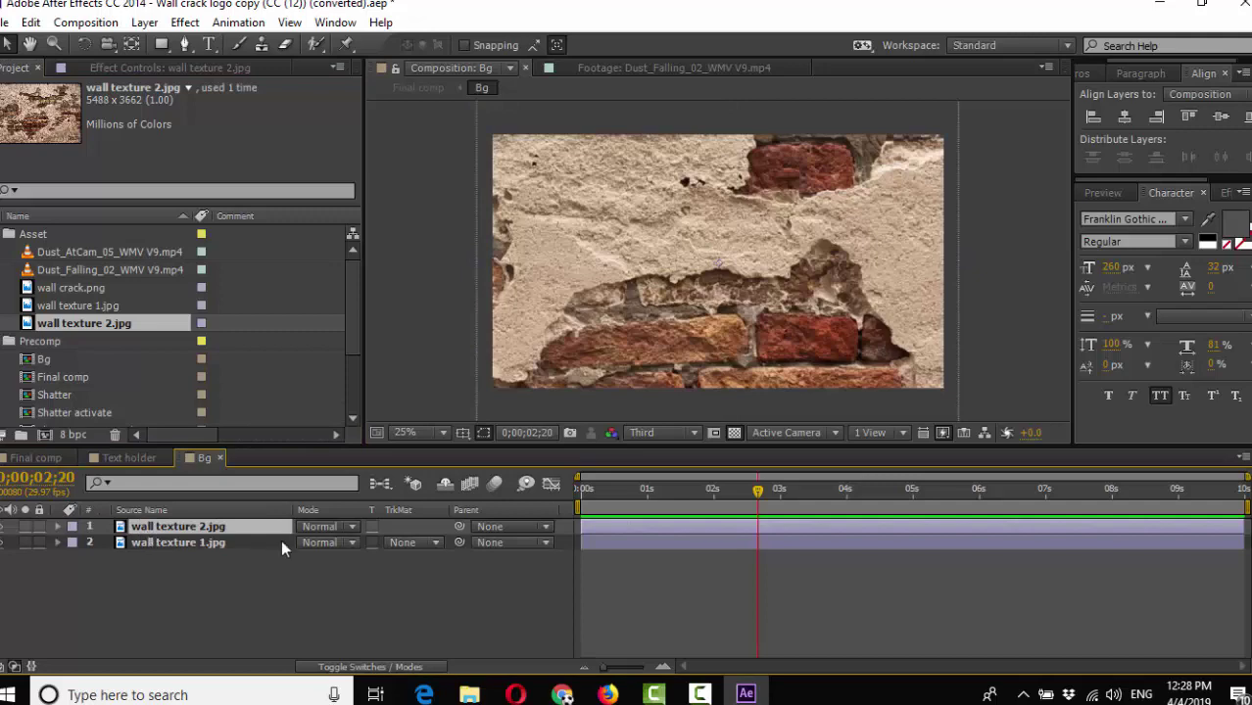
# Scale the wall texture 2.jpg layer down to 35%.
pyautogui.press('s')
pyautogui.click(333, 542)
pyautogui.write('50')
pyautogui.press('Return')
pyautogui.moveTo(333, 542); pyautogui.dragTo(318, 542)
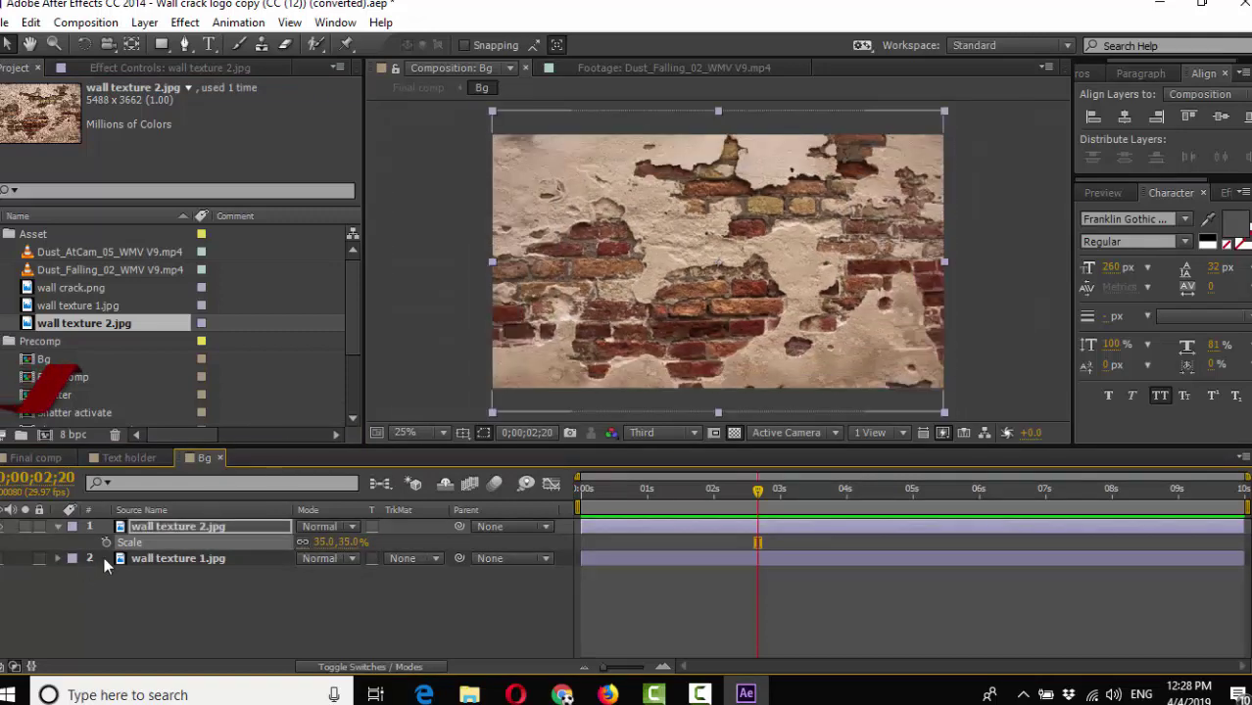
# Inspect the blue title on the brick wall at 0;00;02;27, then open the Shatter comp.
pyautogui.click(44, 457)
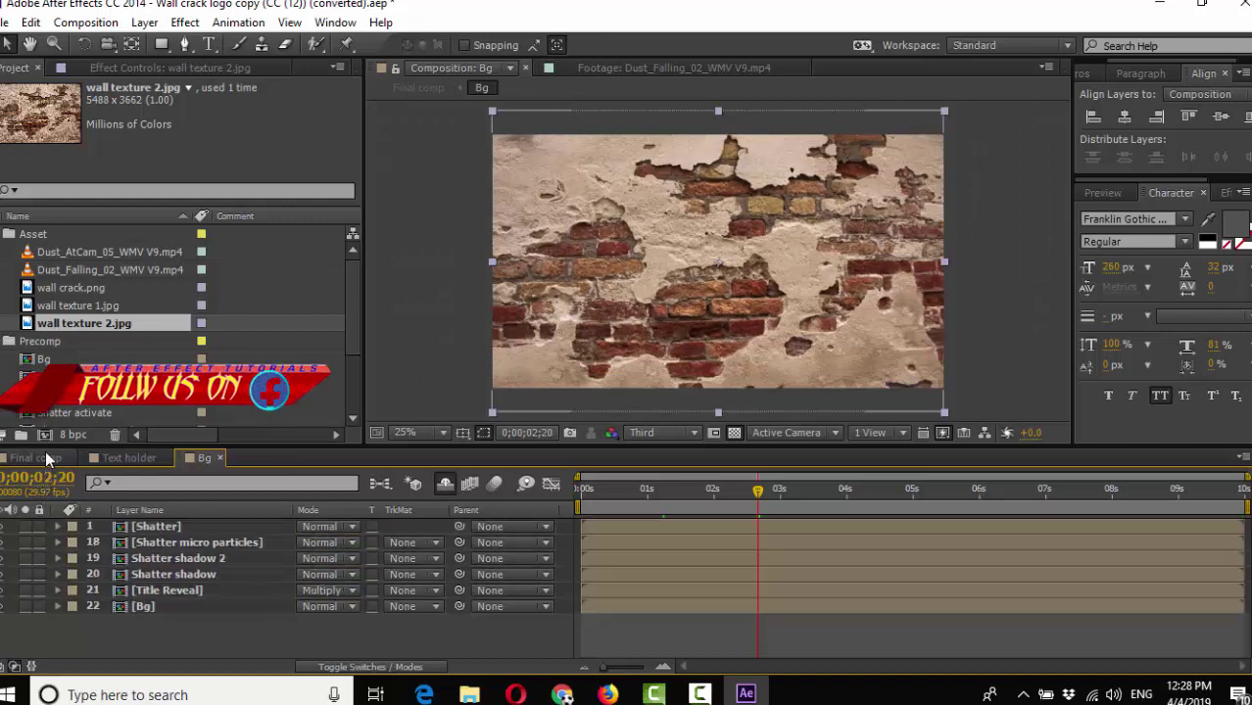
pyautogui.press('space')
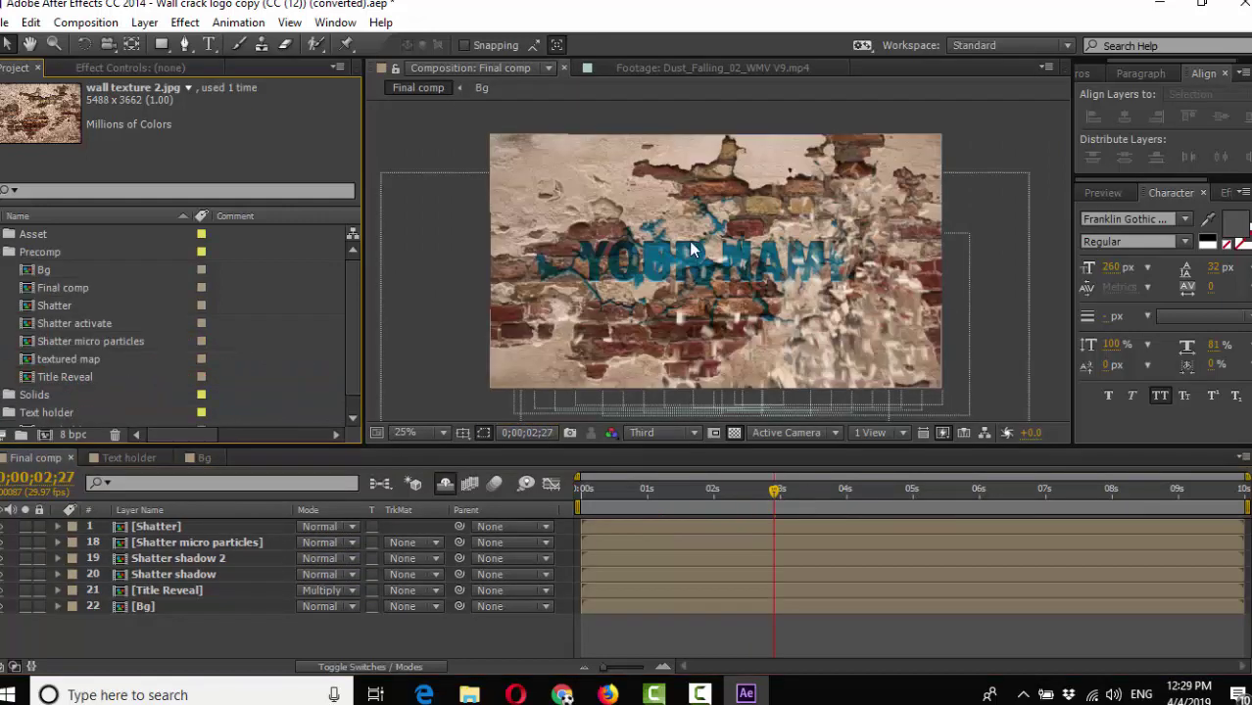
pyautogui.scroll(2, 692, 249)
pyautogui.scroll(1, 673, 265)
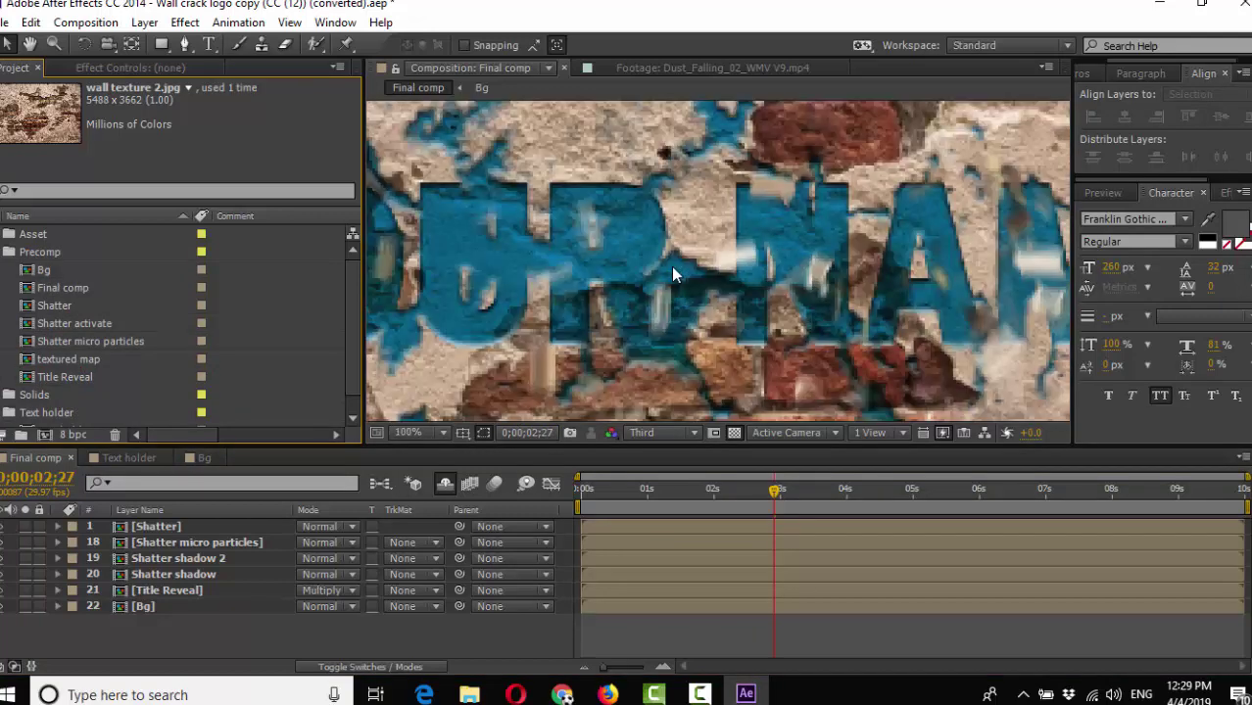
pyautogui.scroll(-1, 671, 269)
pyautogui.scroll(-1, 670, 269)
pyautogui.scroll(1, 672, 278)
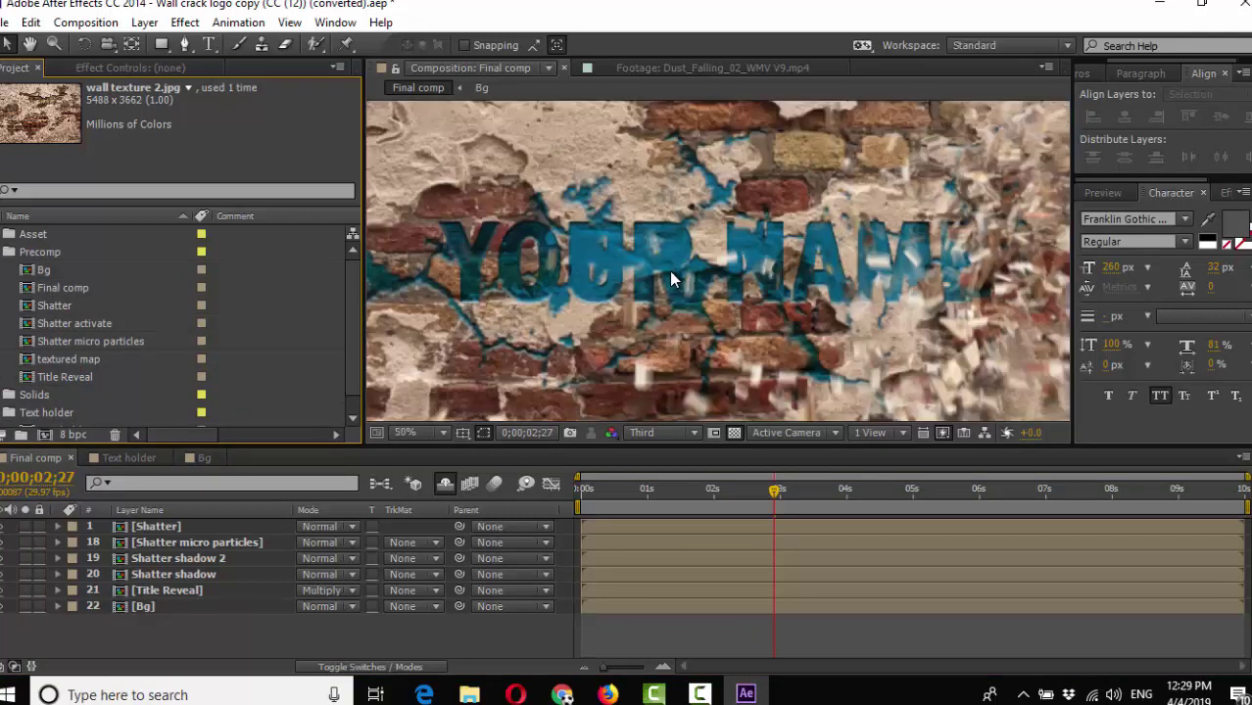
pyautogui.doubleClick(54, 305)
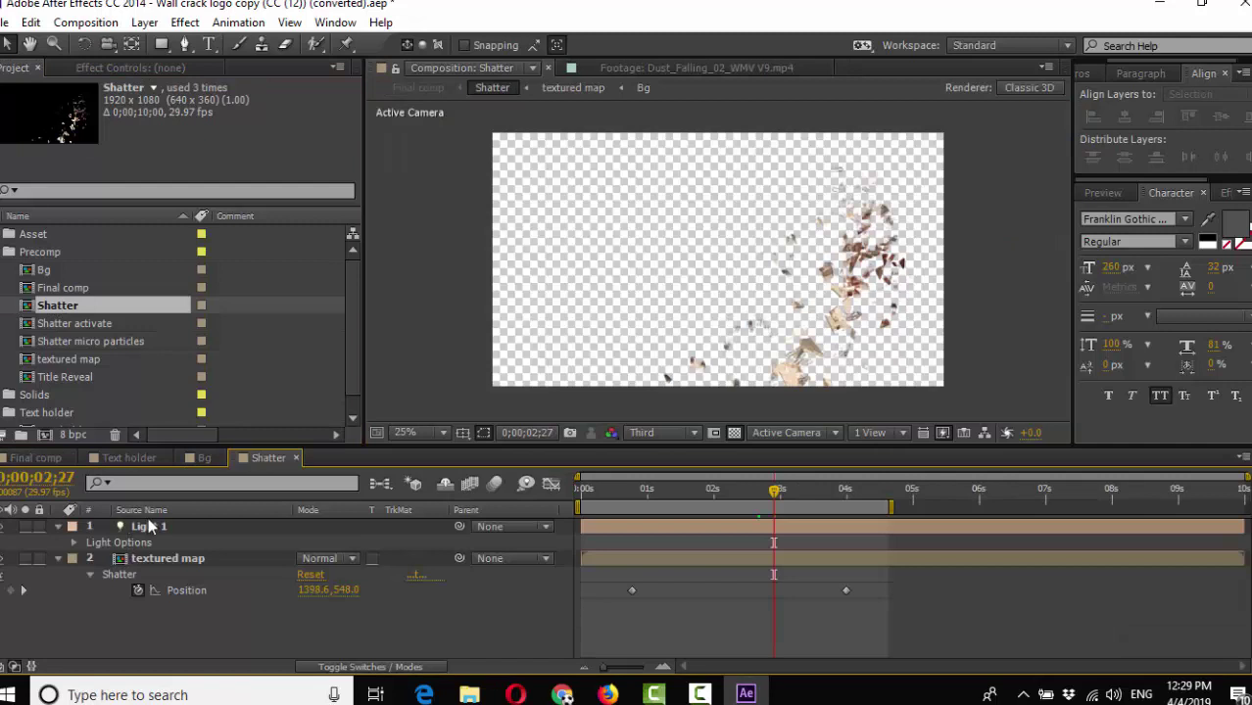
# Set the Light 1 colour to orange #FDA40A.
pyautogui.click(148, 528)
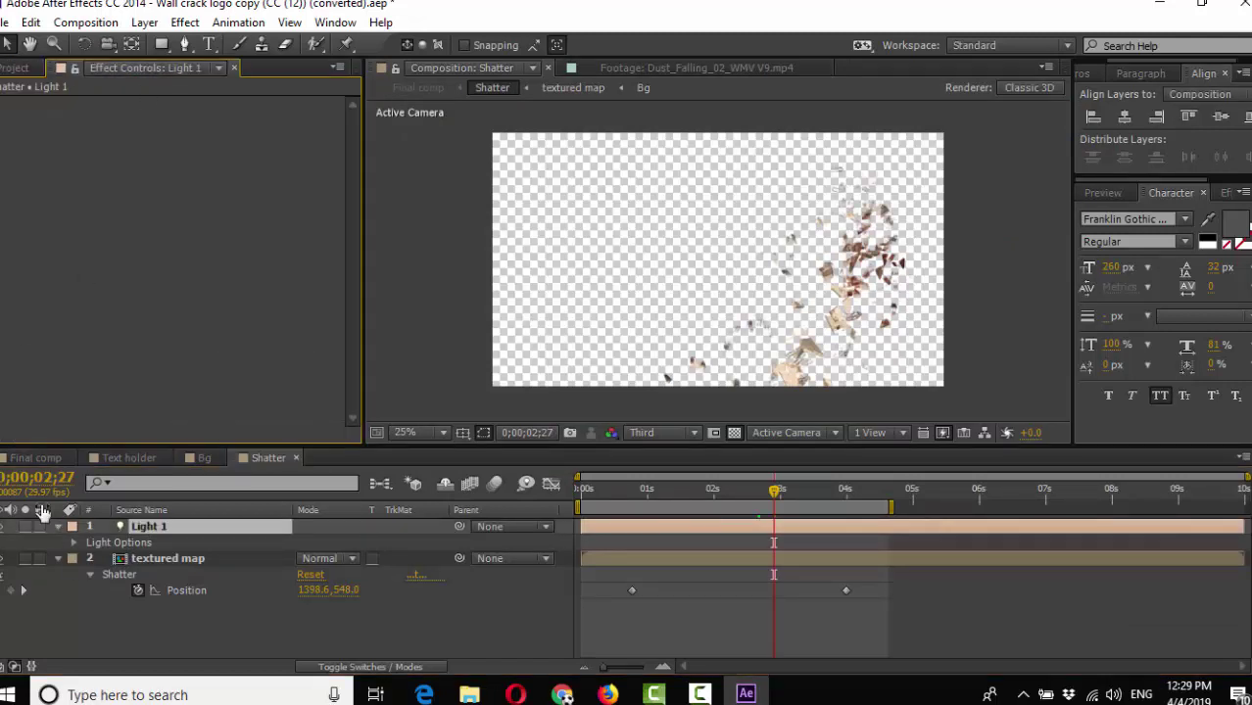
pyautogui.click(84, 544)
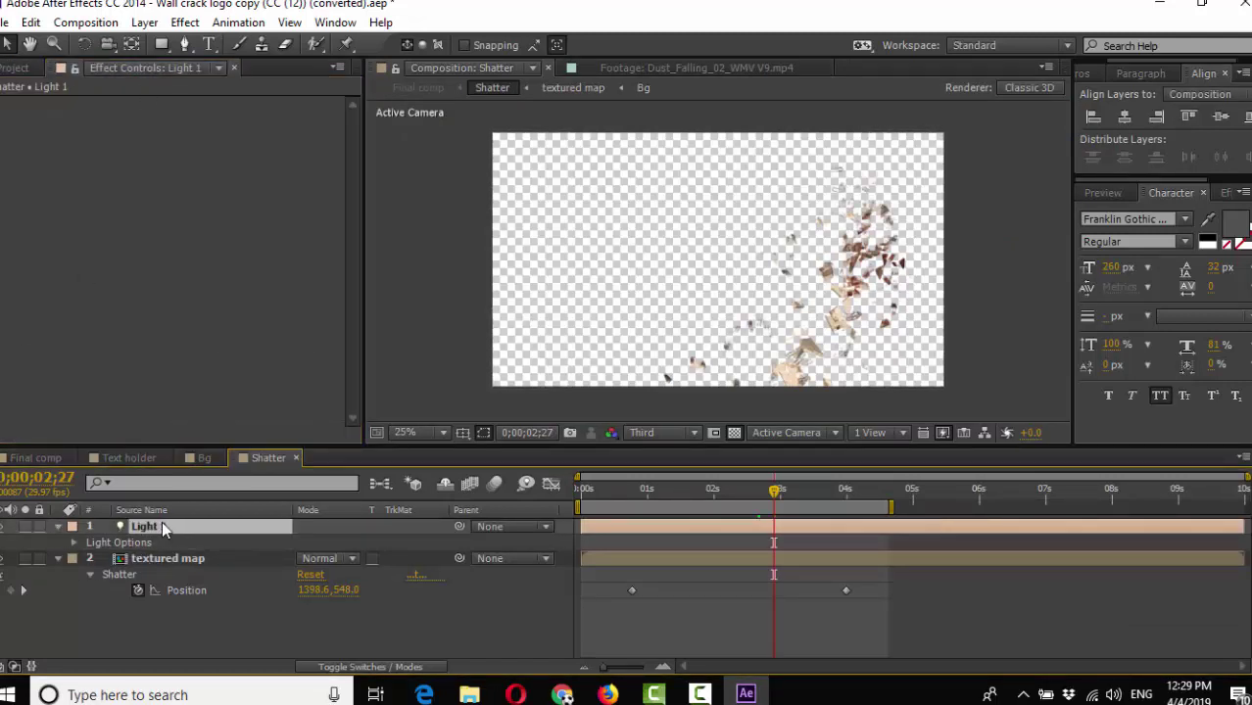
pyautogui.click(74, 543)
pyautogui.click(307, 575)
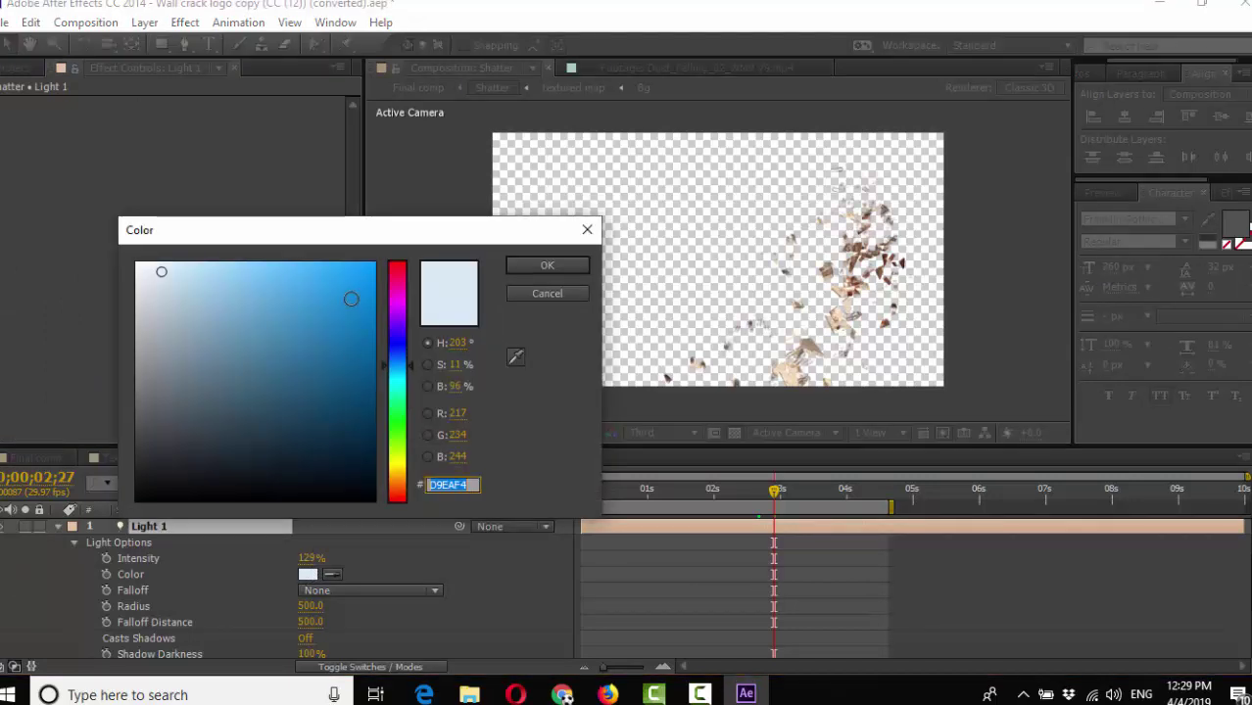
pyautogui.click(365, 269)
pyautogui.click(400, 373)
pyautogui.moveTo(406, 382); pyautogui.dragTo(399, 462)
pyautogui.click(398, 483)
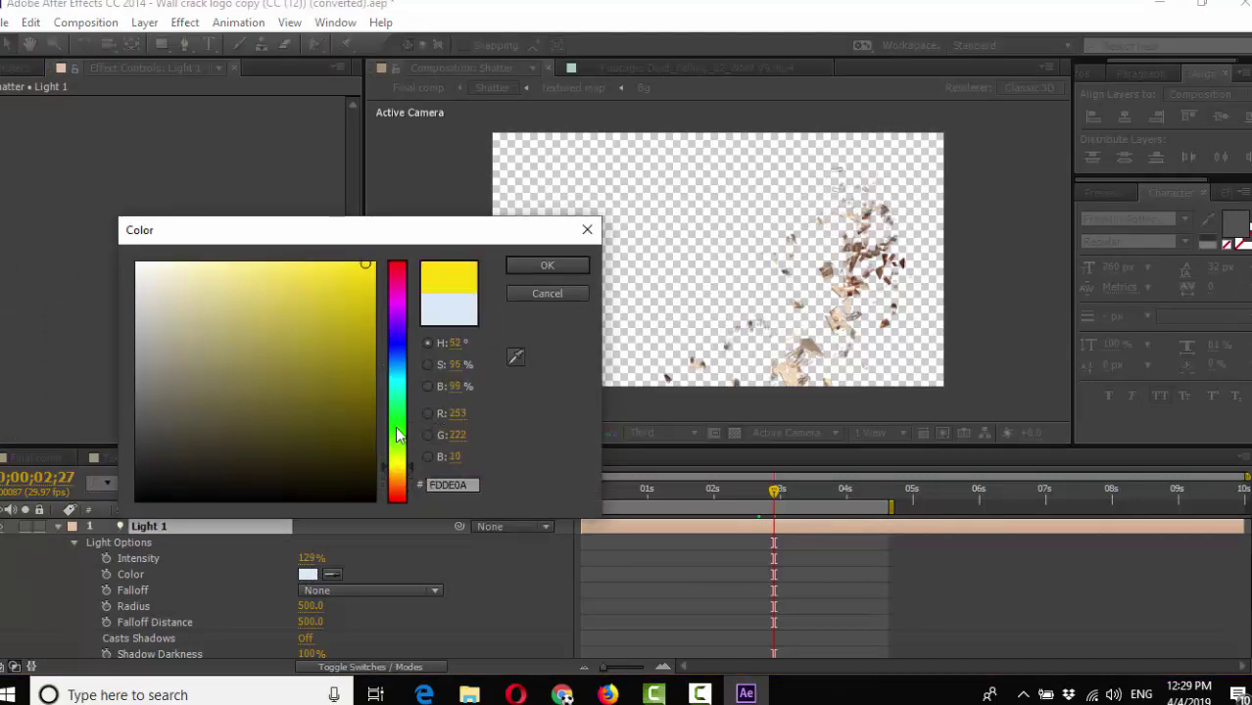
pyautogui.click(399, 476)
pyautogui.click(544, 266)
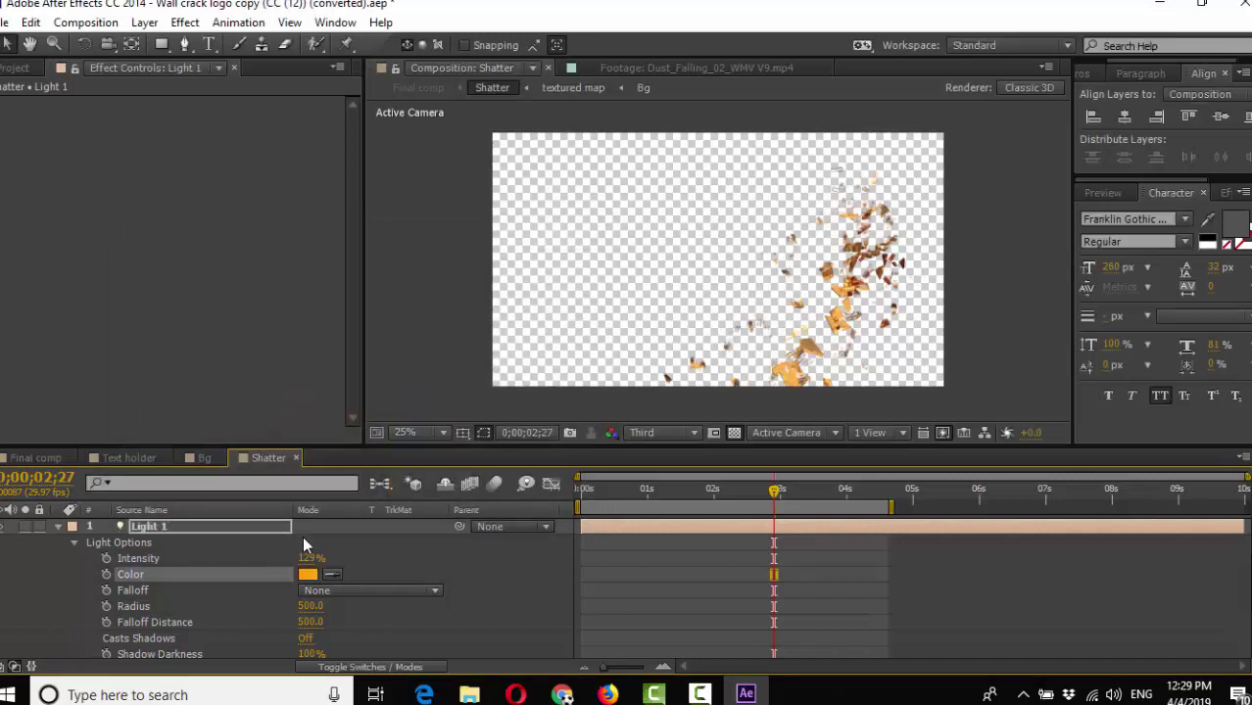
# Lower Light 1's intensity to 112% and select the textured map layer's Shatter effect.
pyautogui.scroll(1, 811, 304)
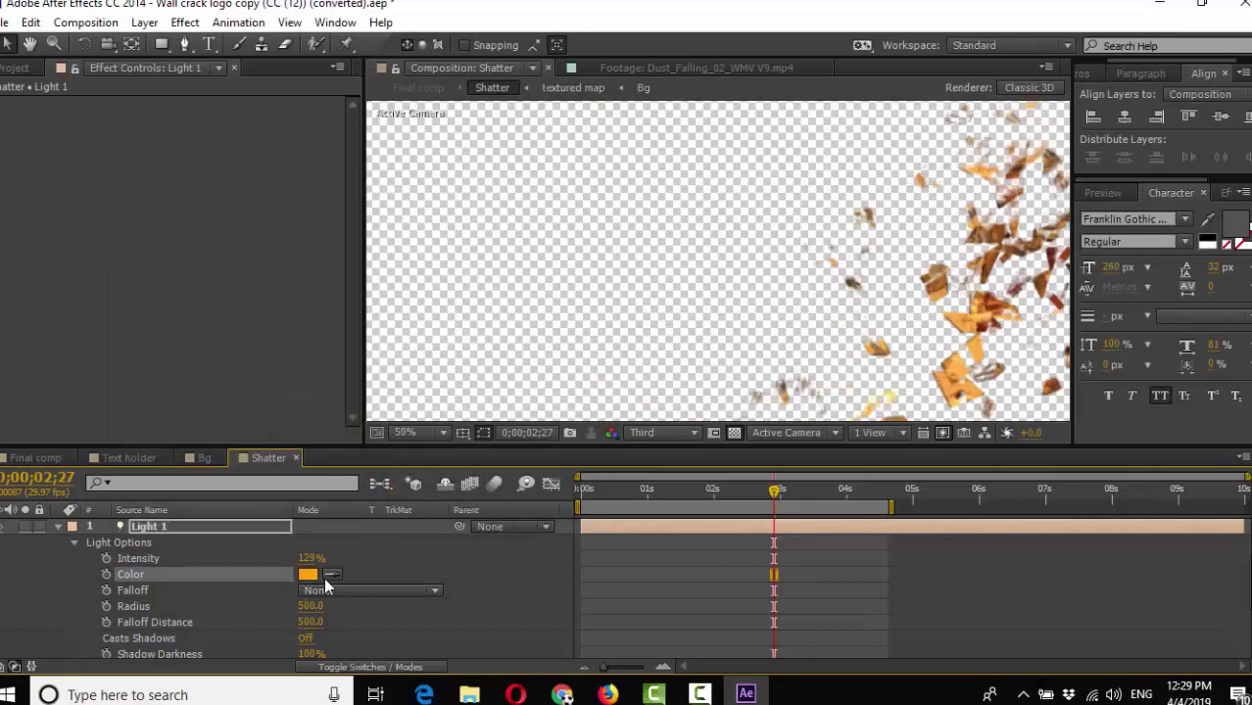
pyautogui.moveTo(315, 563)
pyautogui.mouseDown()
pyautogui.moveTo(253, 561)
pyautogui.moveTo(266, 561)
pyautogui.mouseUp()
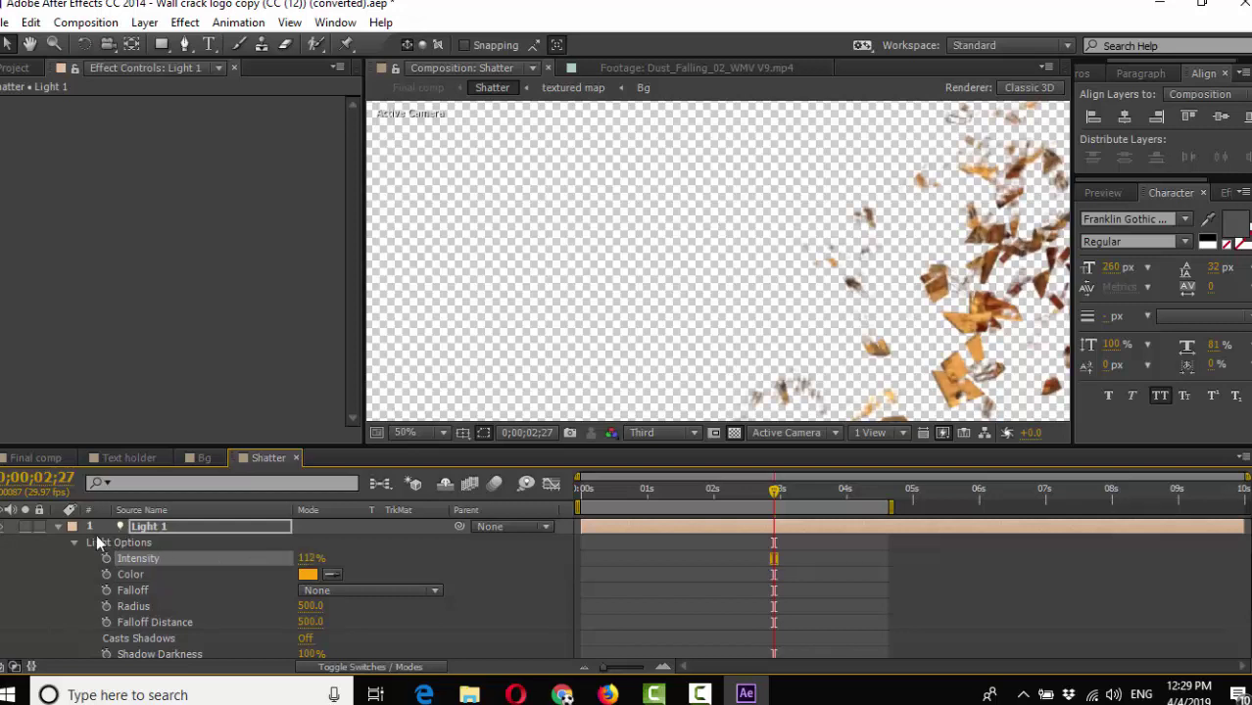
pyautogui.click(60, 526)
pyautogui.click(141, 546)
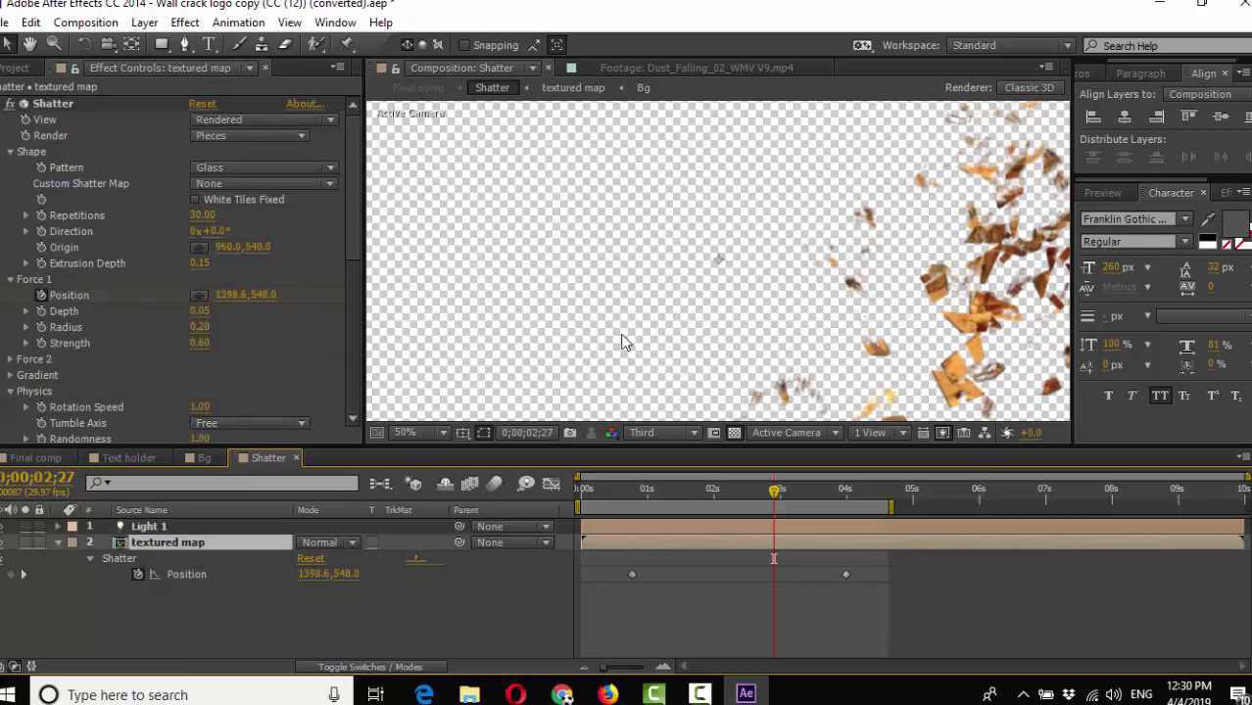
# Widen the Shatter Force 1 radius to 0.27 and check the burst at 0;00;02;00.
pyautogui.moveTo(200, 343)
pyautogui.mouseDown()
pyautogui.moveTo(199, 354)
pyautogui.moveTo(208, 333)
pyautogui.mouseUp()
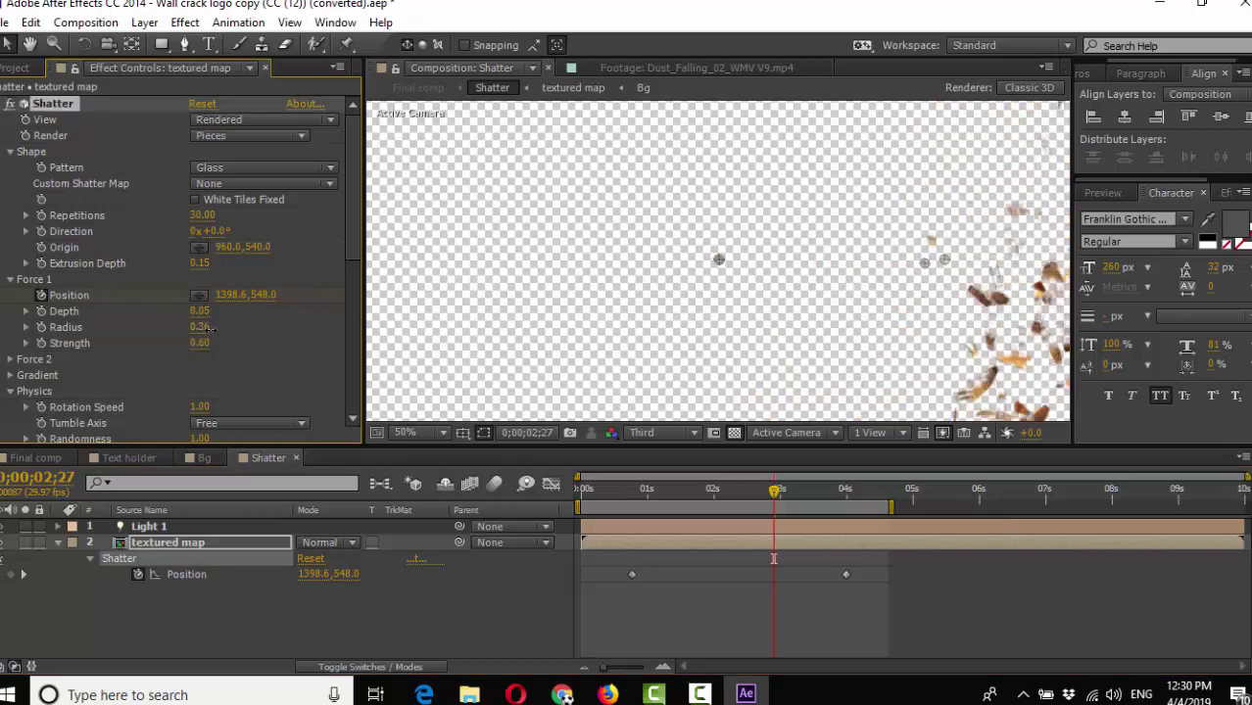
pyautogui.scroll(-4, 848, 281)
pyautogui.scroll(1, 847, 272)
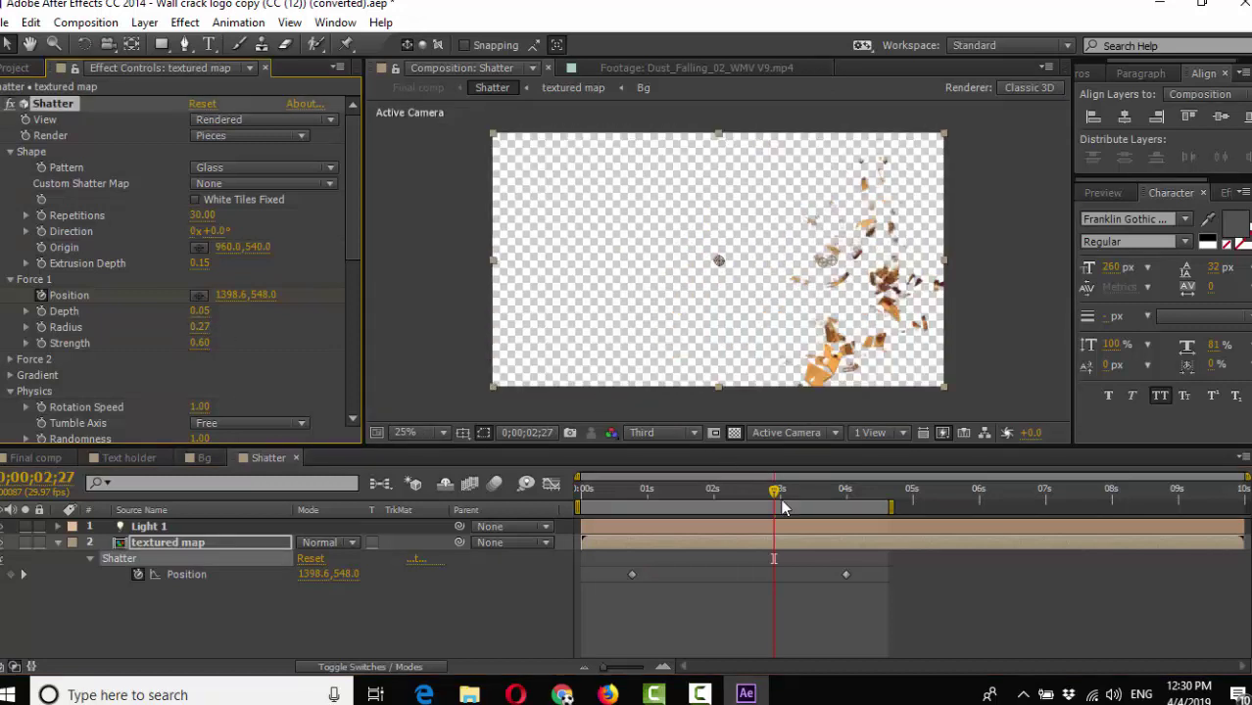
pyautogui.click(714, 490)
pyautogui.scroll(1, 834, 276)
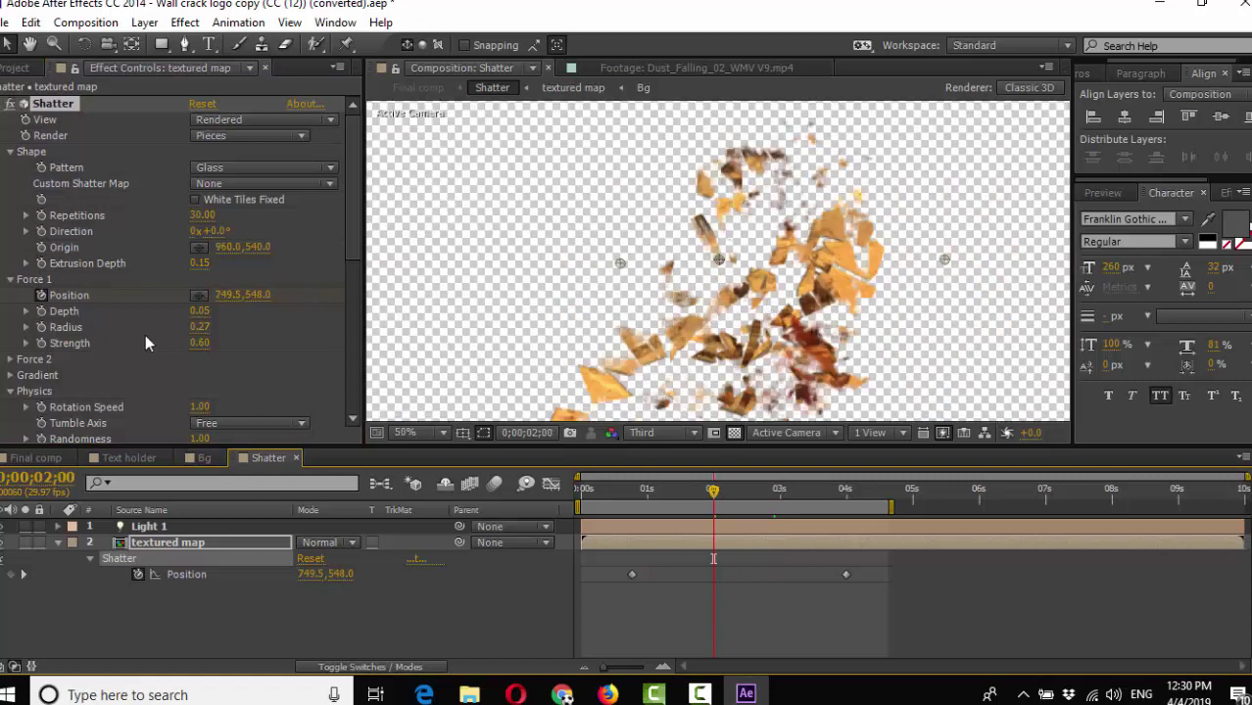
pyautogui.moveTo(199, 328); pyautogui.dragTo(196, 335)
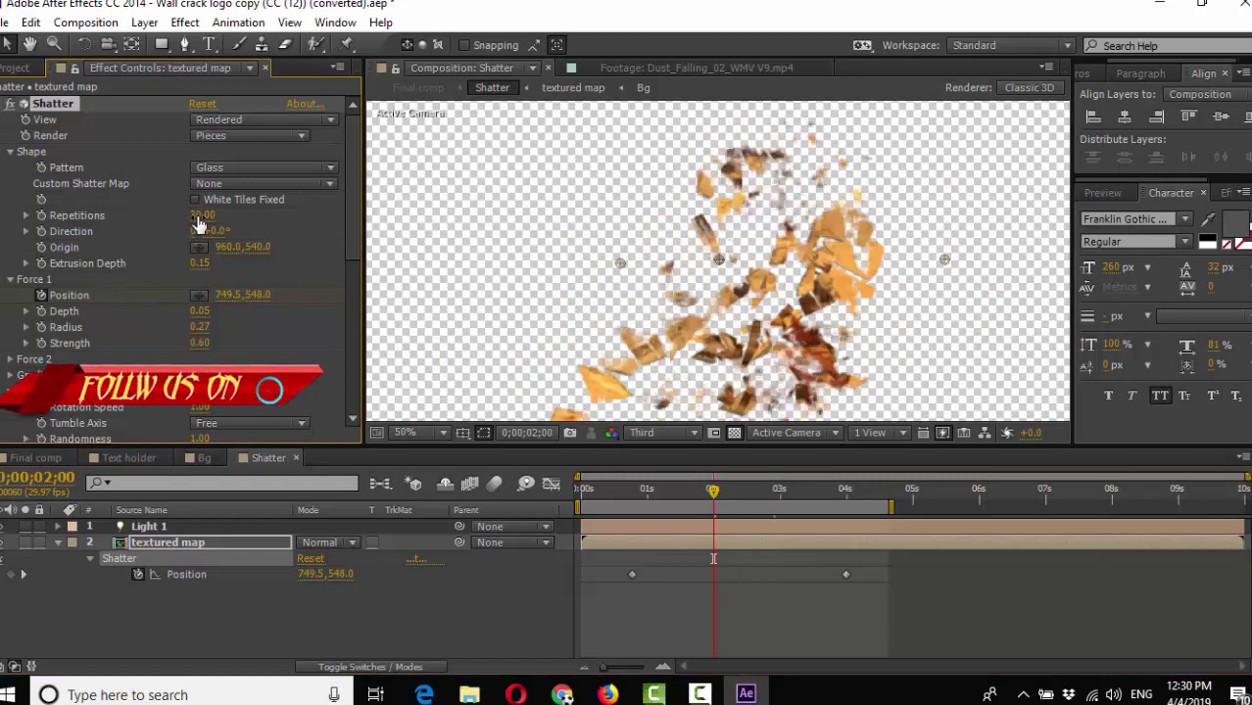
# Try more Shatter repetitions and view the debris at 100% zoom.
pyautogui.moveTo(206, 214); pyautogui.dragTo(404, 215)
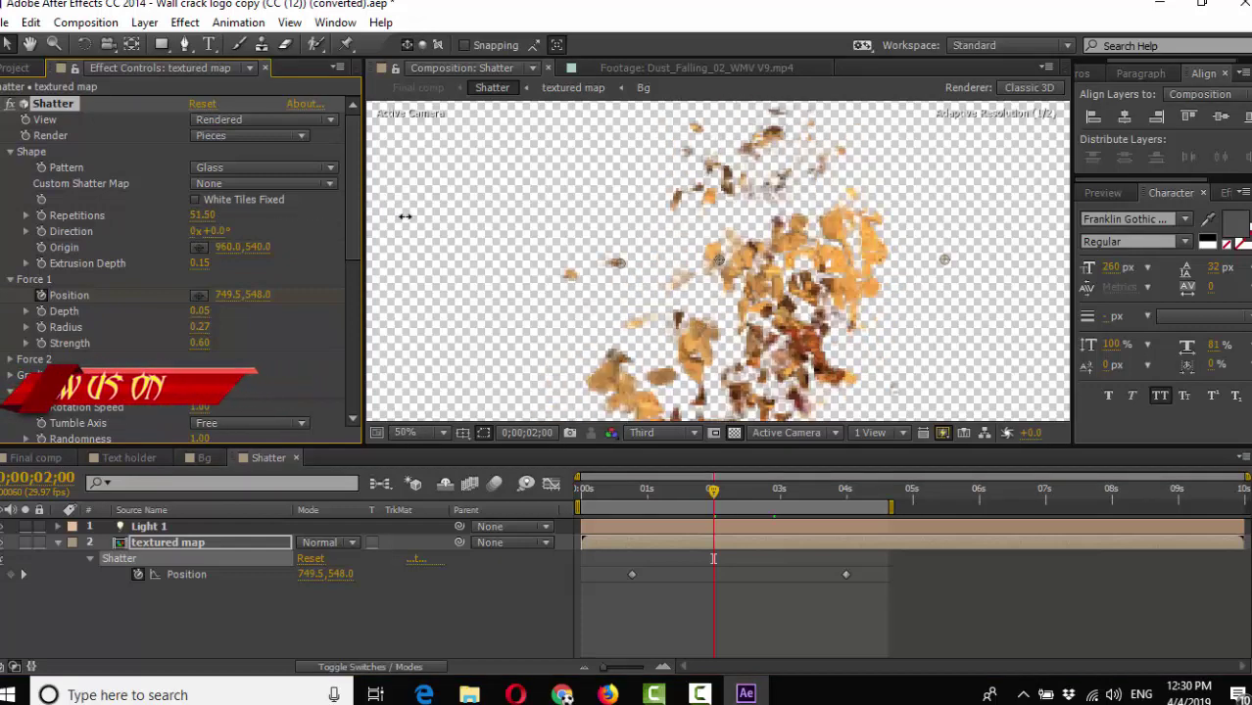
pyautogui.press('.')
pyautogui.press('.')
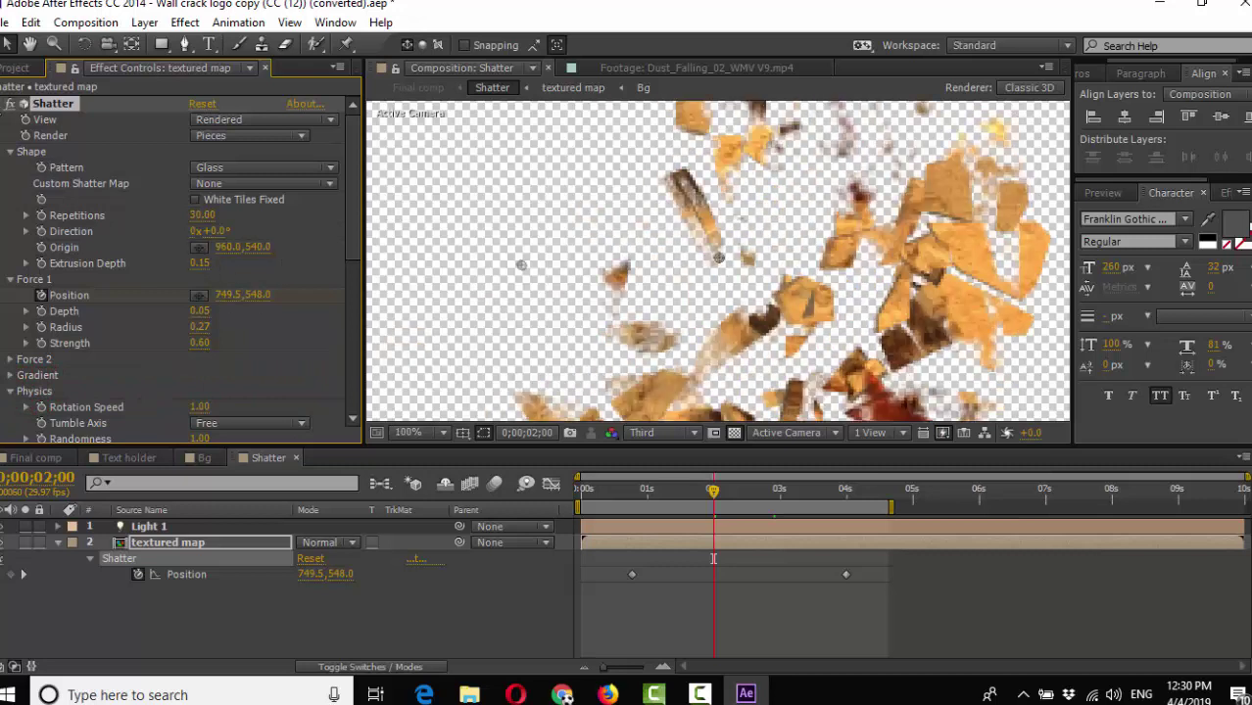
pyautogui.click(15, 71)
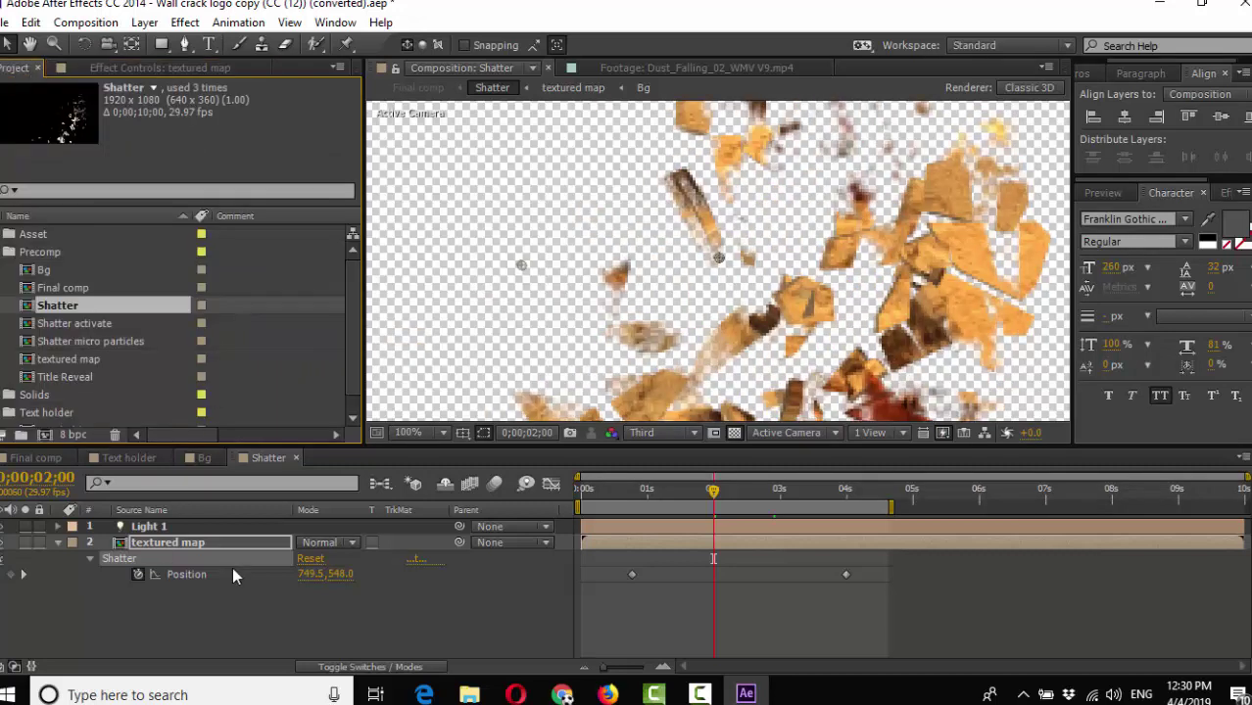
pyautogui.click(35, 457)
pyautogui.scroll(-2, 598, 290)
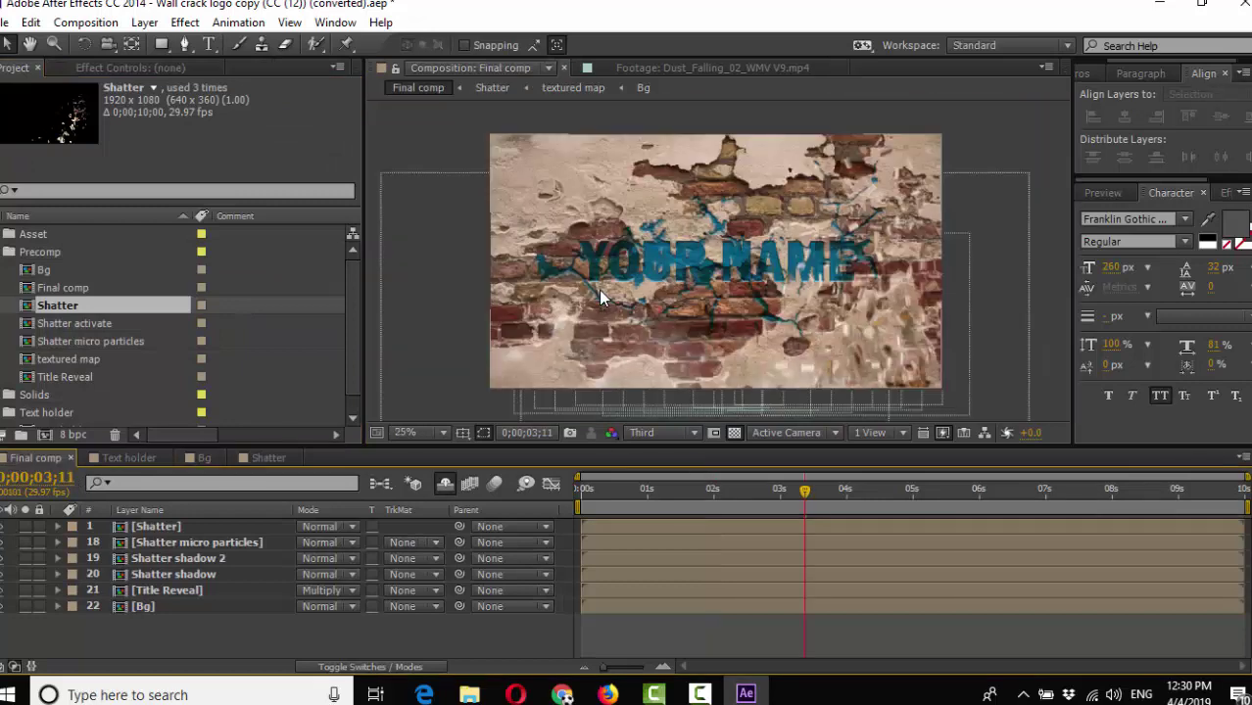
pyautogui.click(737, 492)
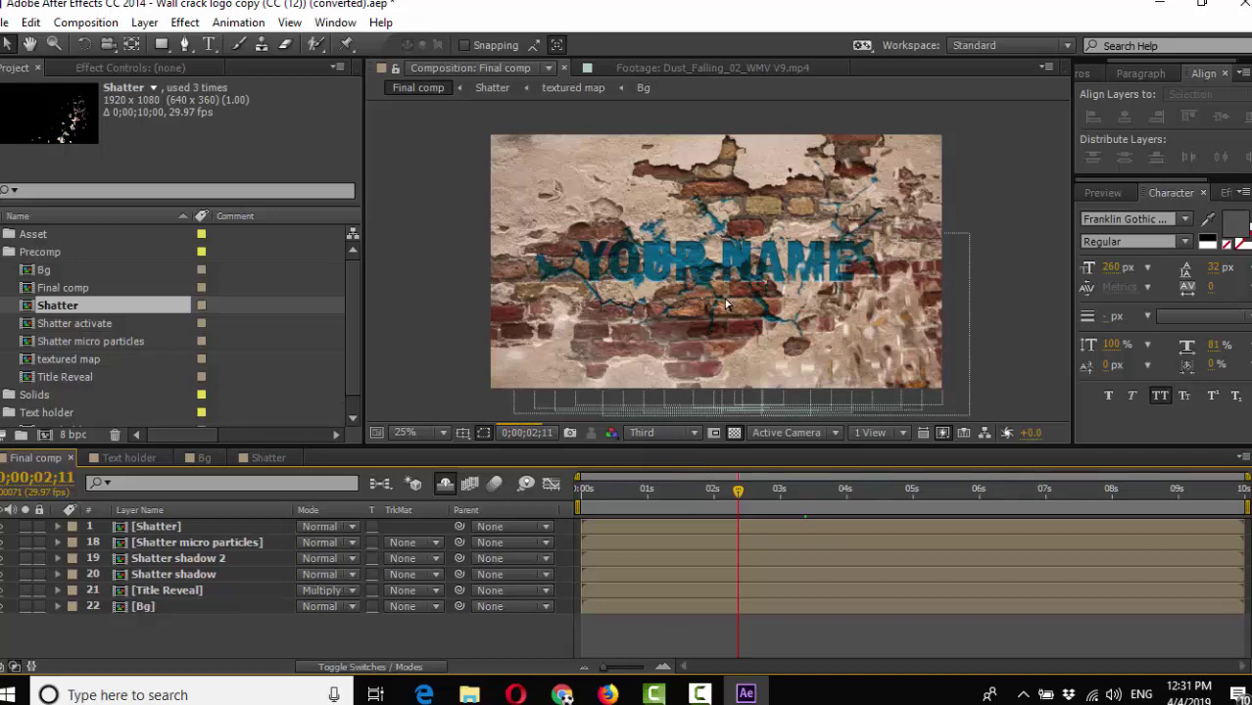
pyautogui.click(268, 458)
pyautogui.click(157, 527)
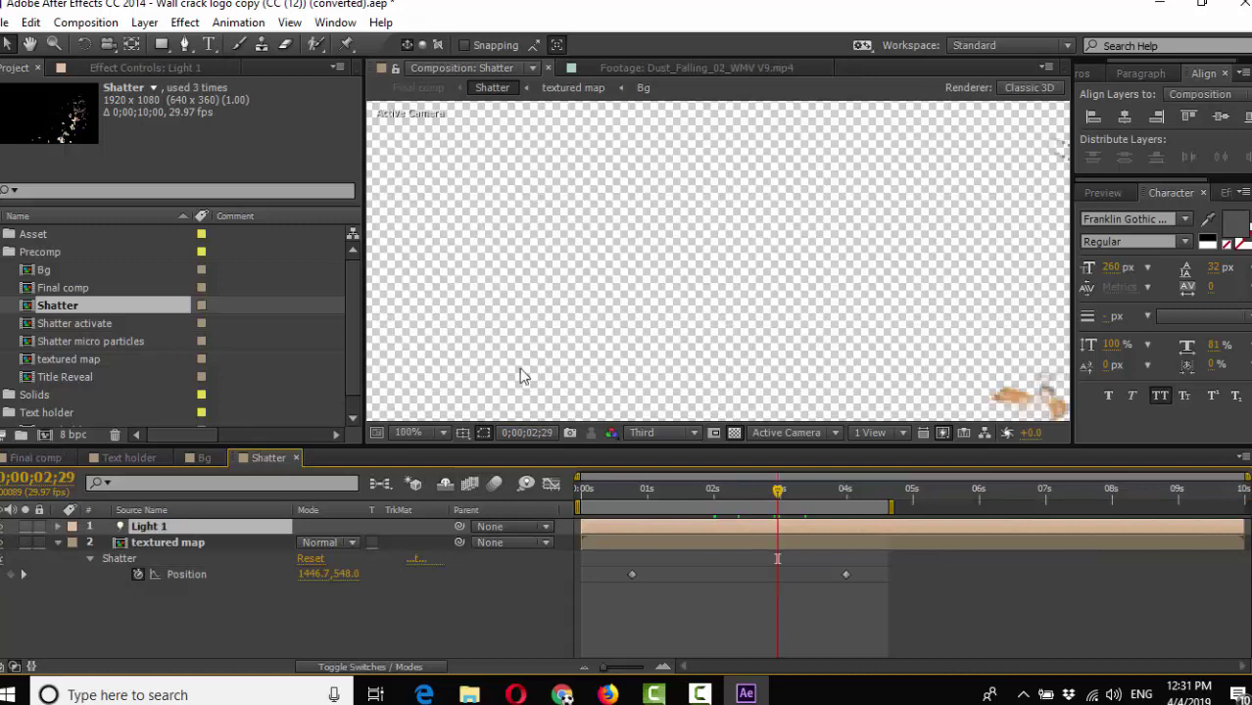
# Change Light 1 to near-white FAF6F0 with slightly lower intensity, then switch to the Final comp.
pyautogui.scroll(-4, 559, 338)
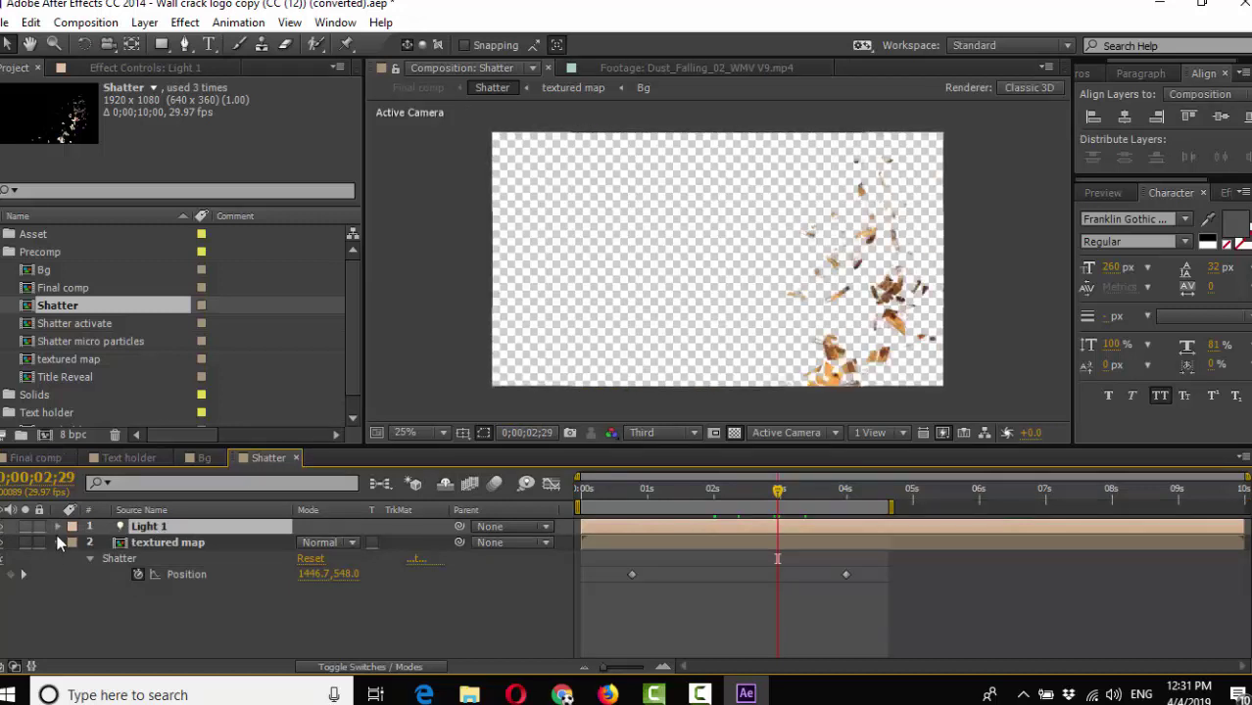
pyautogui.press('a')
pyautogui.press('a')
pyautogui.click(309, 575)
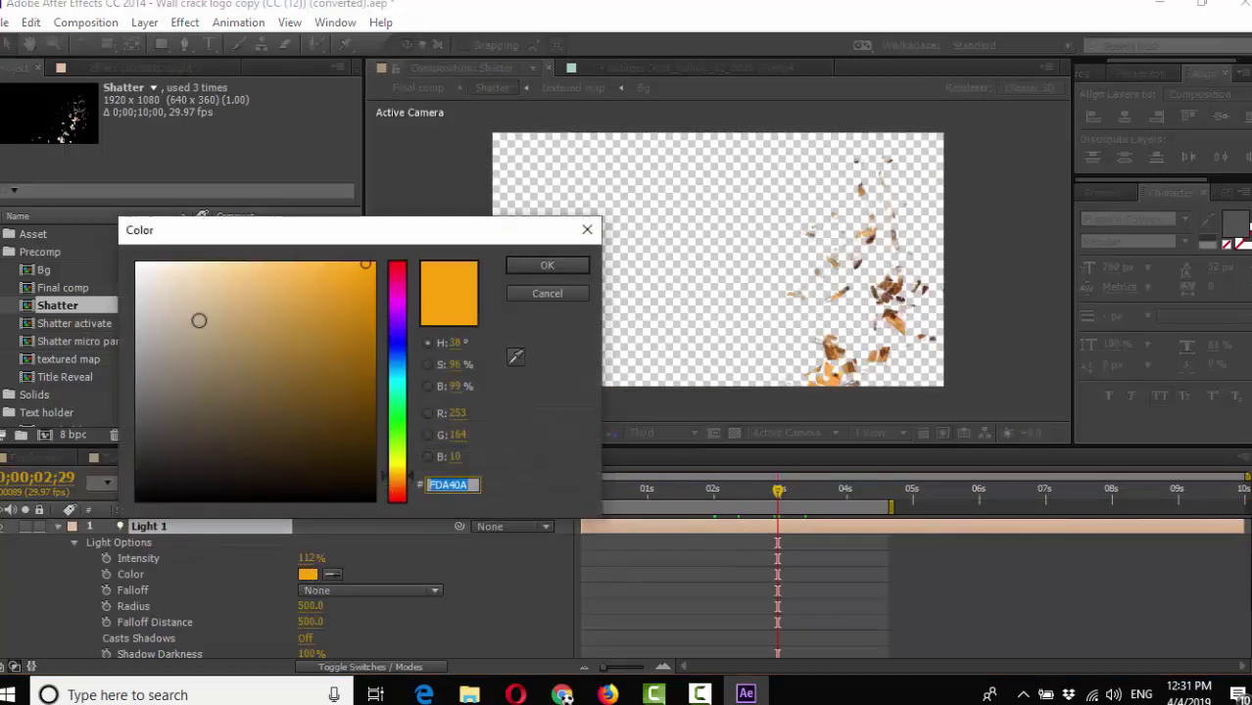
pyautogui.click(145, 266)
pyautogui.click(547, 266)
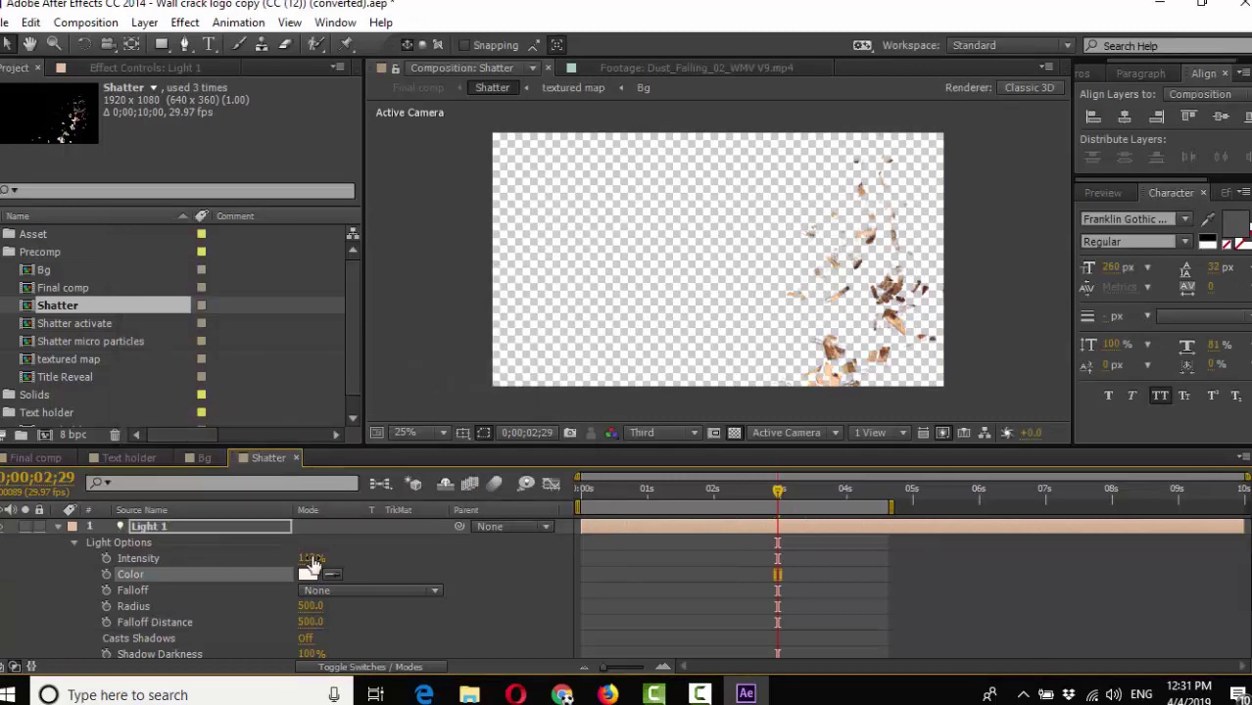
pyautogui.moveTo(312, 559); pyautogui.dragTo(299, 558)
pyautogui.click(35, 457)
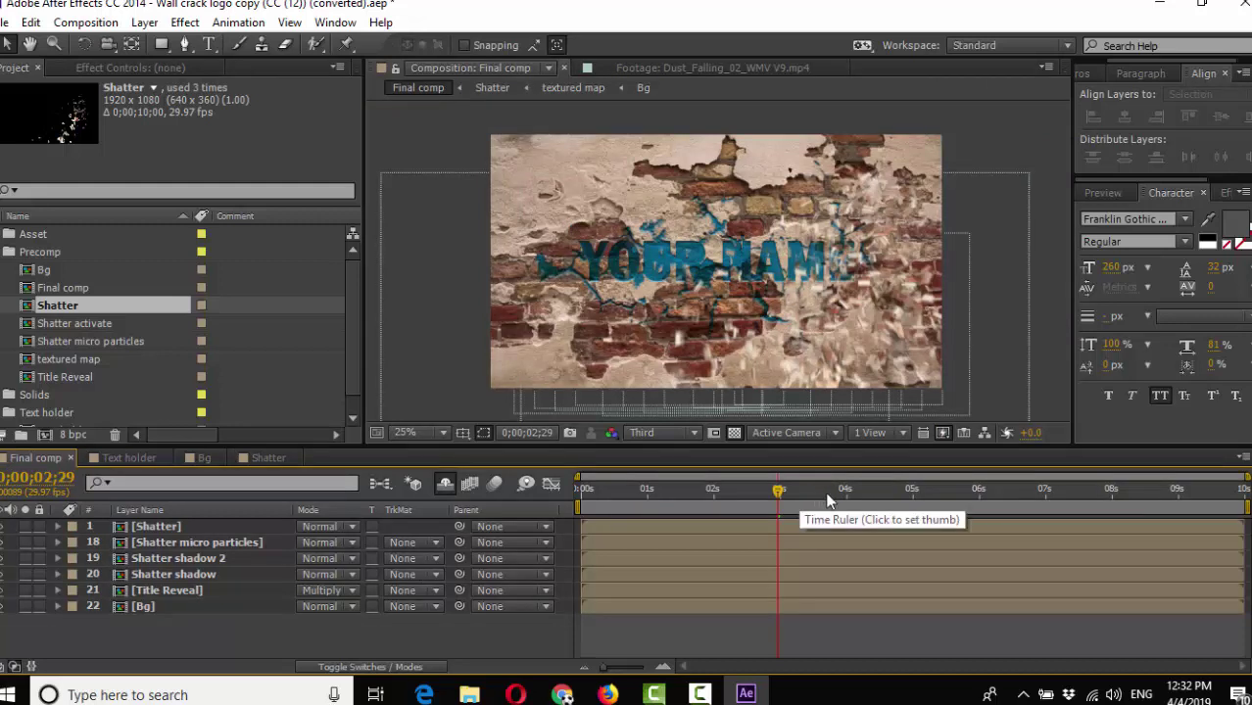
# Add the Final comp to the Render Queue at 0;00;03;04 and review its Lossless output module.
pyautogui.click(824, 495)
pyautogui.click(787, 498)
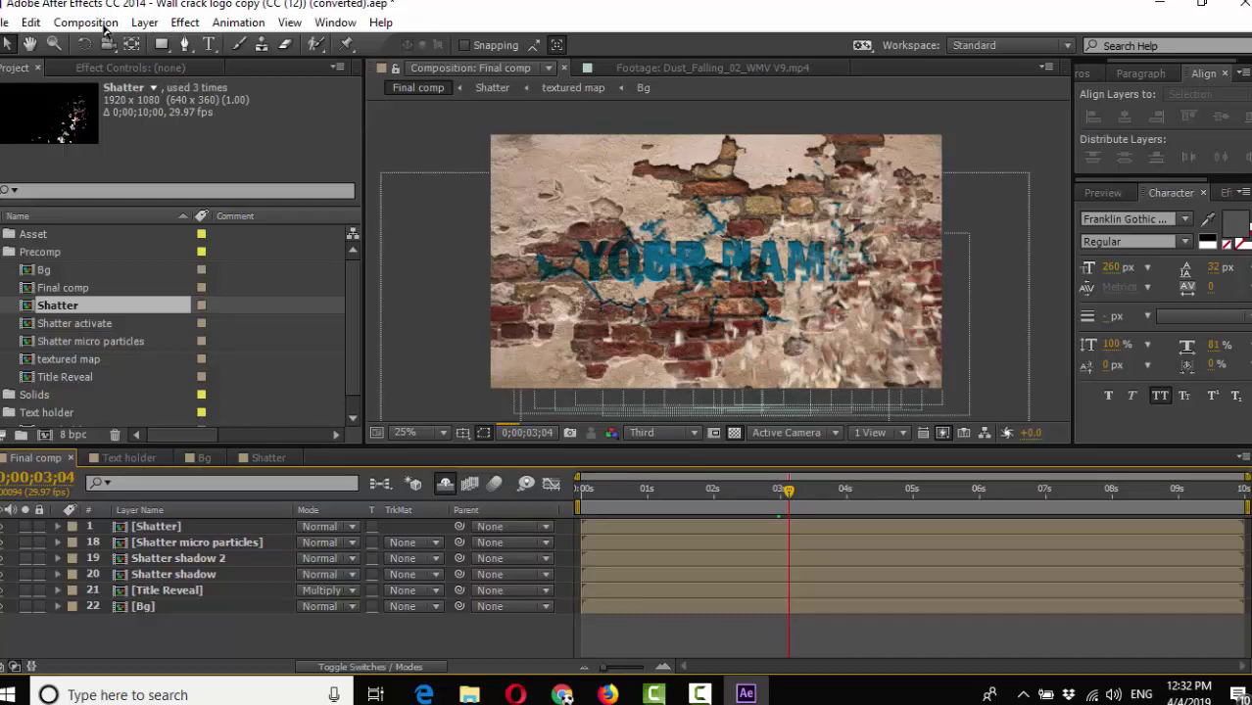
pyautogui.click(104, 23)
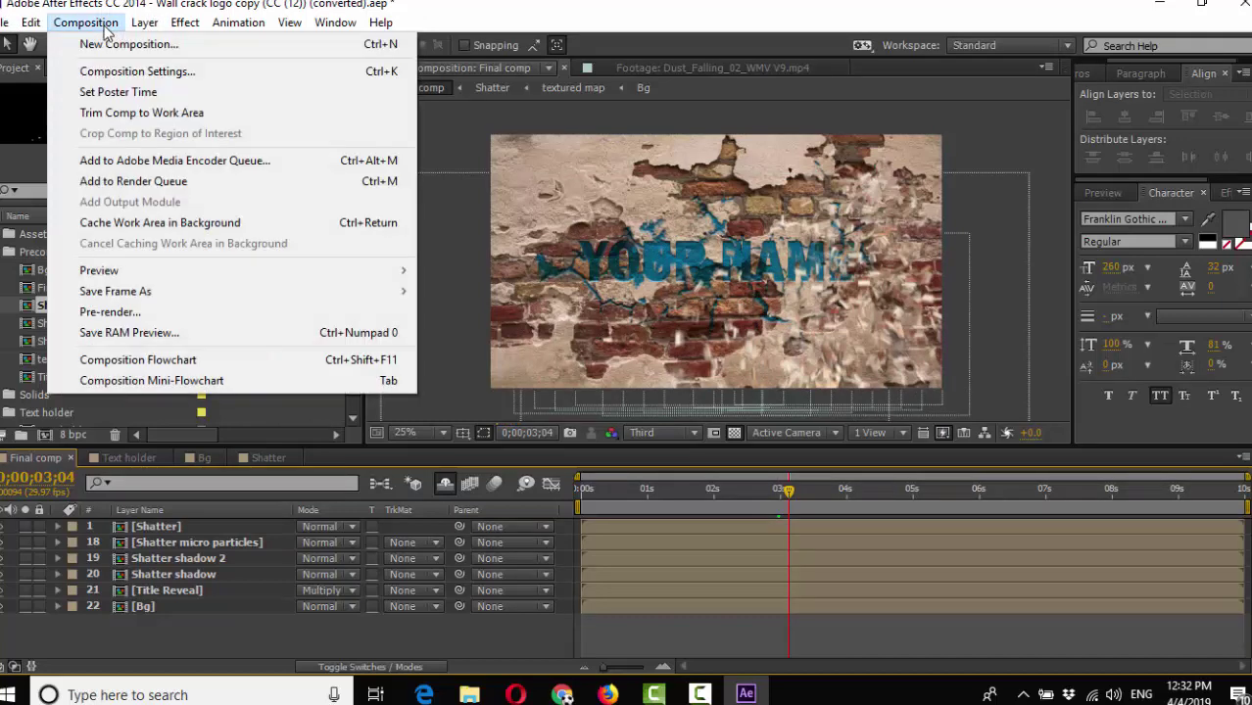
pyautogui.click(172, 184)
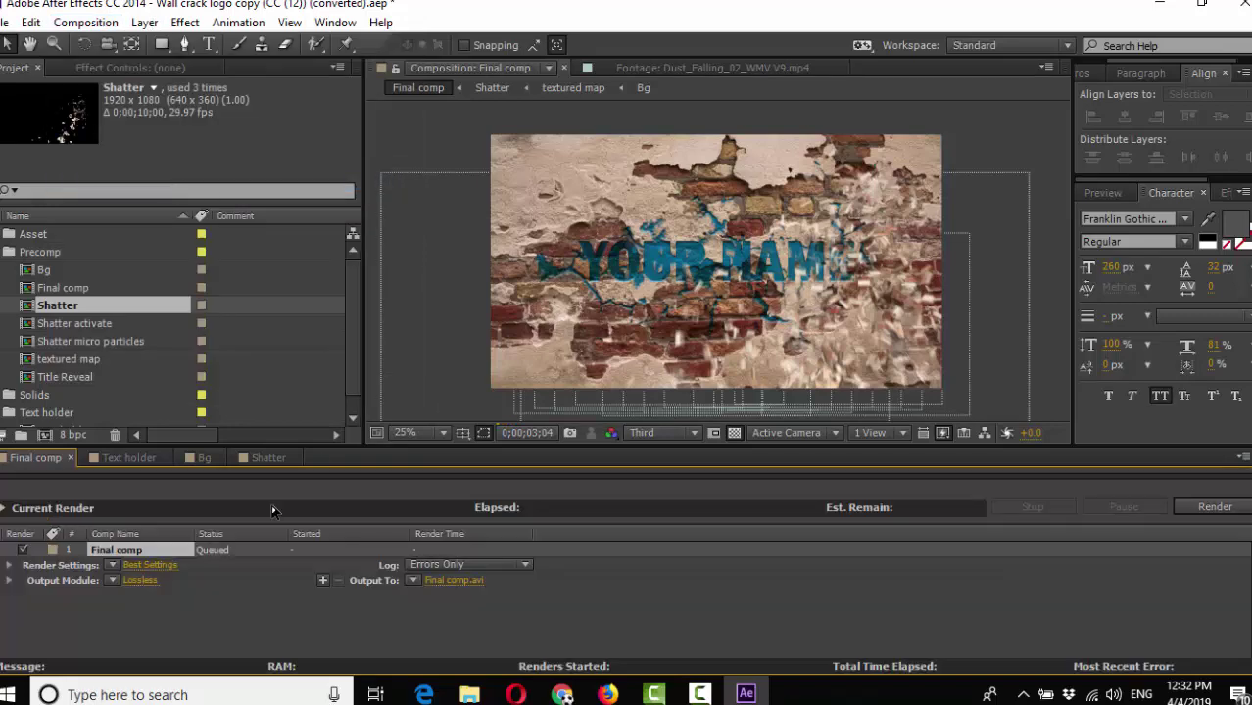
pyautogui.click(140, 582)
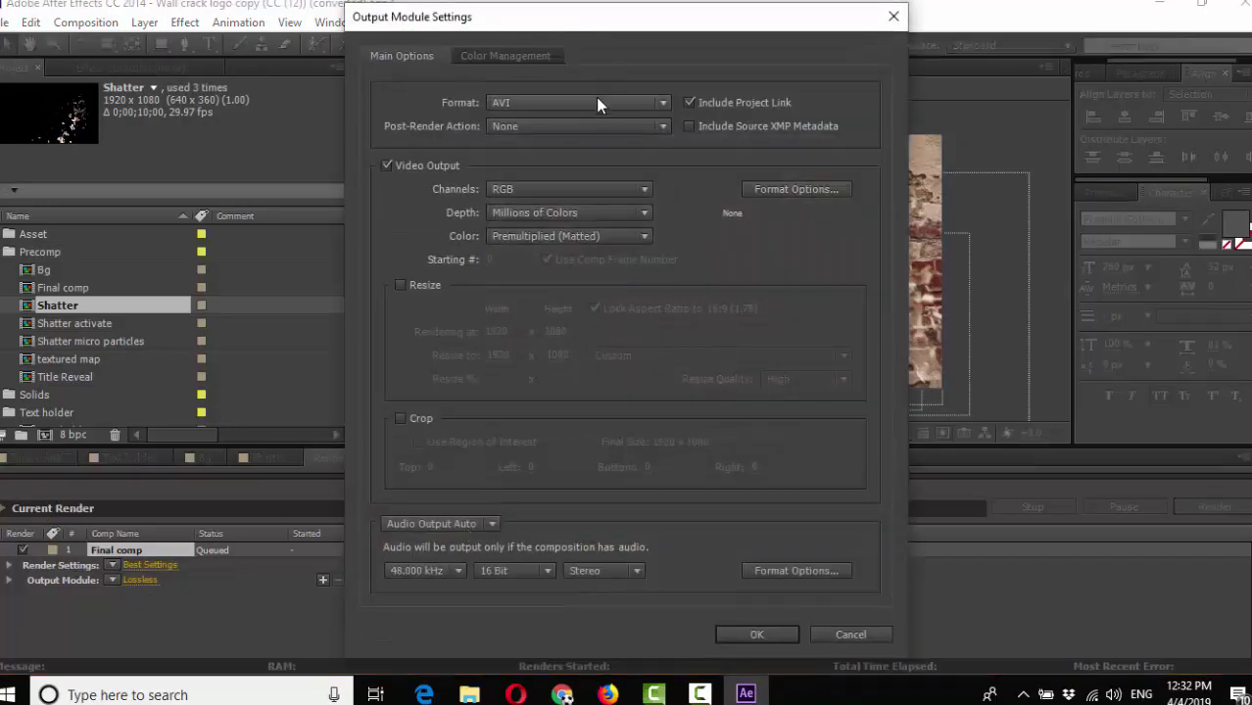
pyautogui.click(599, 103)
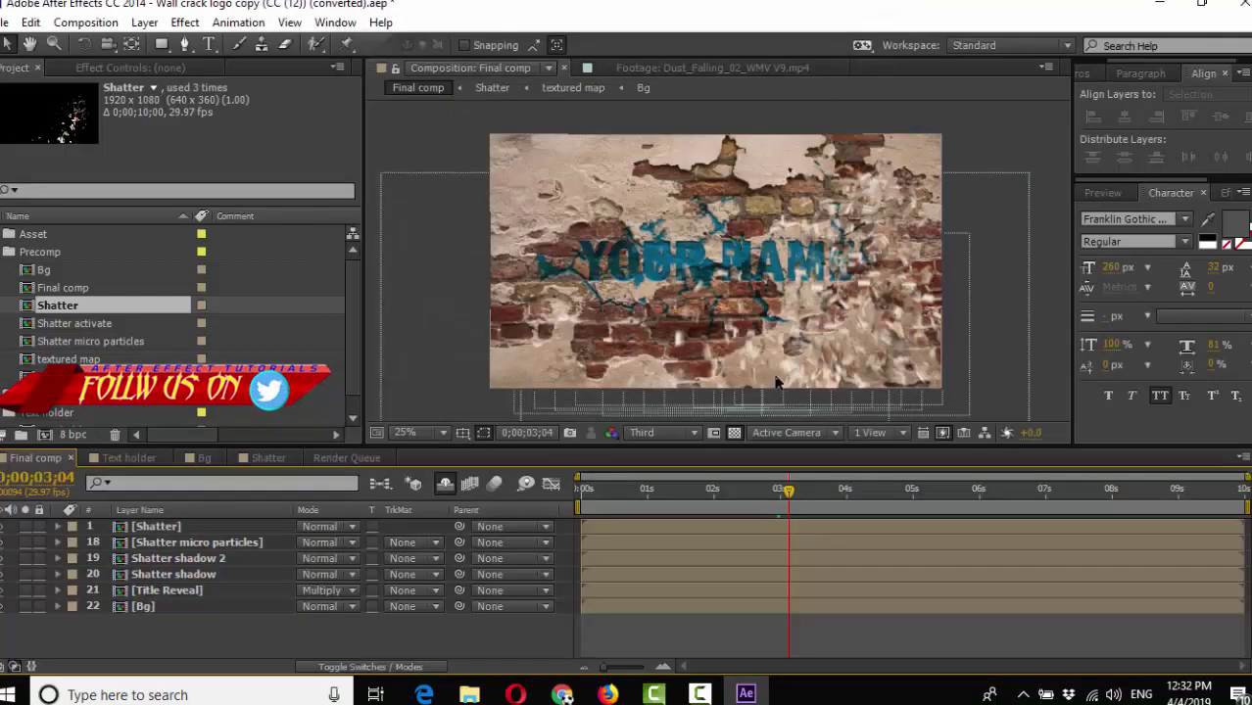
pyautogui.click(658, 435)
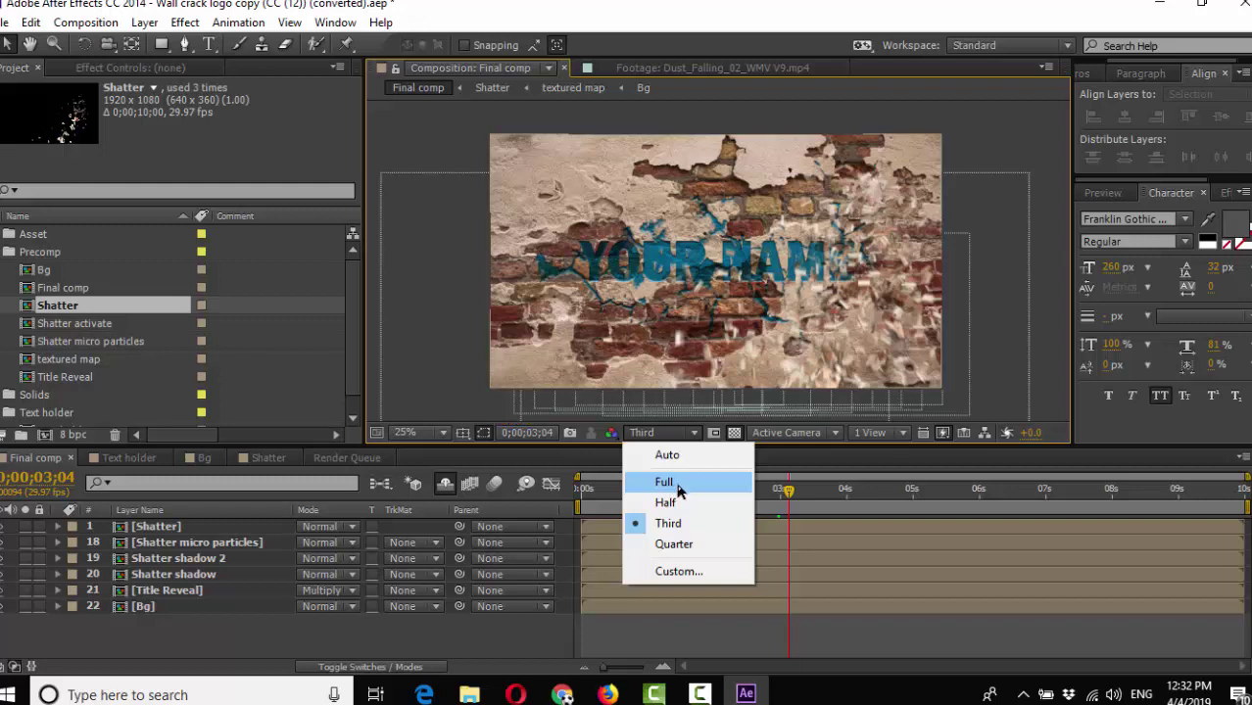
# Preview at Full resolution and set the Final comp output module format to QuickTime.
pyautogui.click(679, 485)
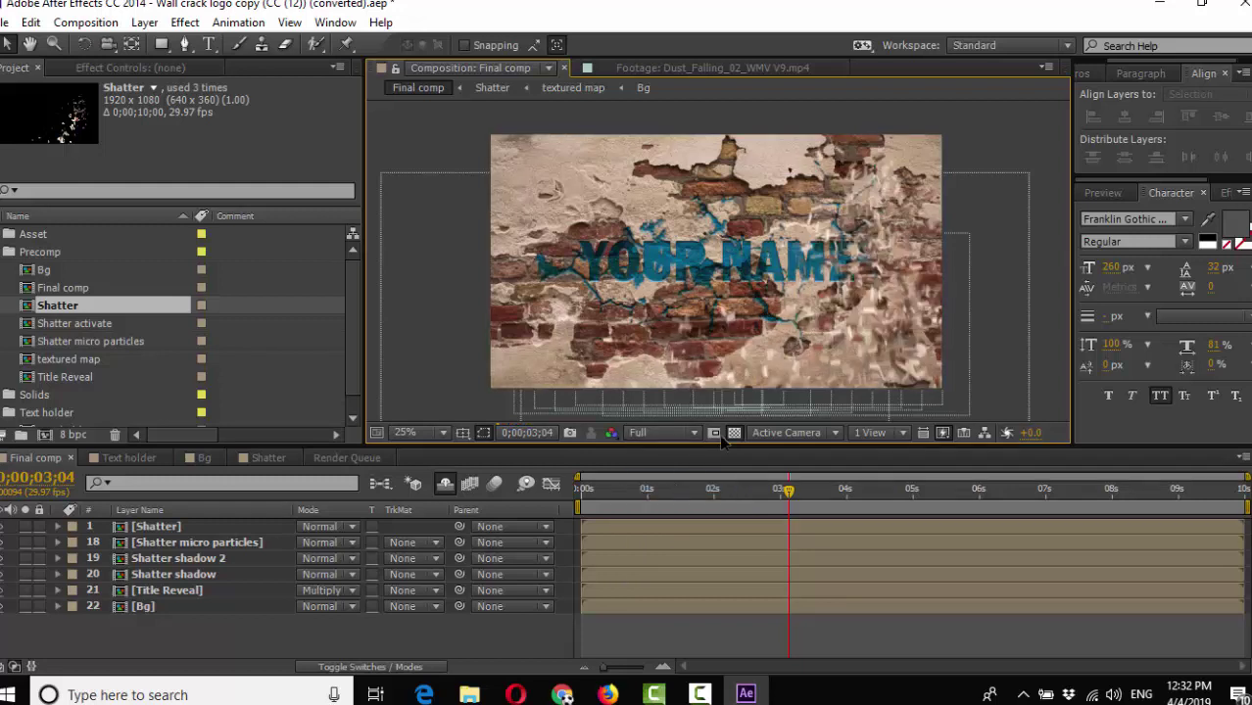
pyautogui.click(373, 460)
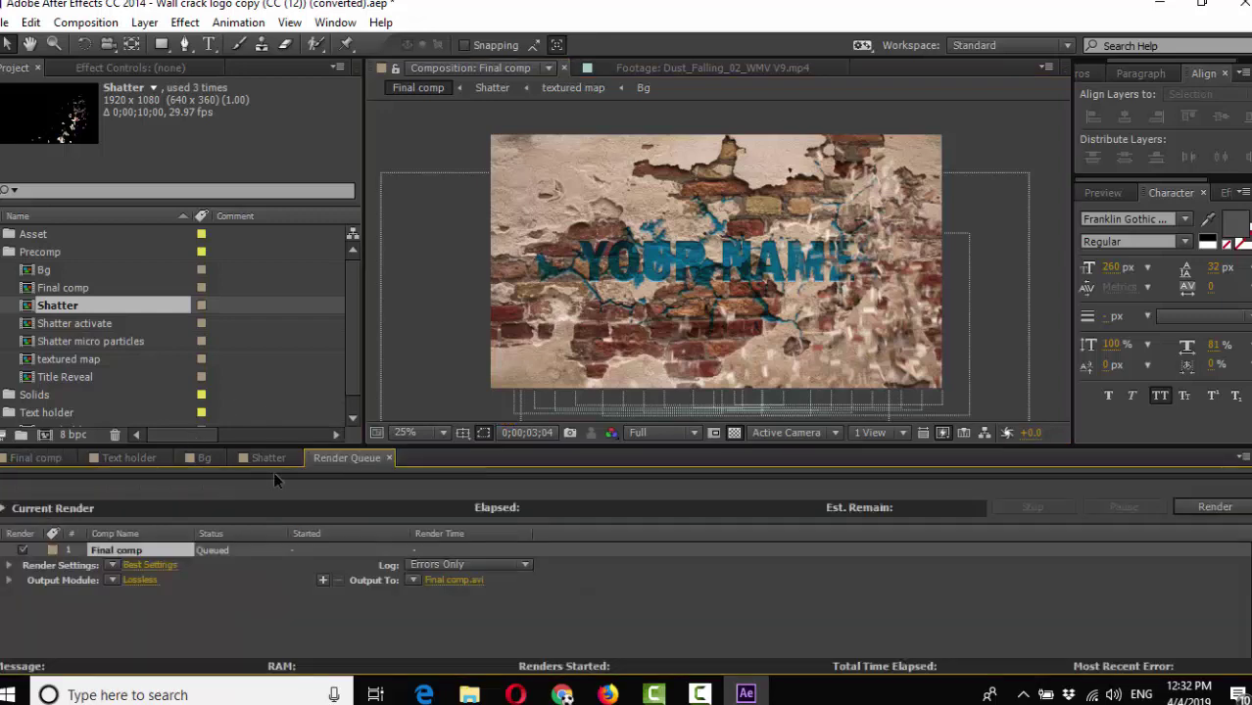
pyautogui.click(140, 580)
pyautogui.click(578, 102)
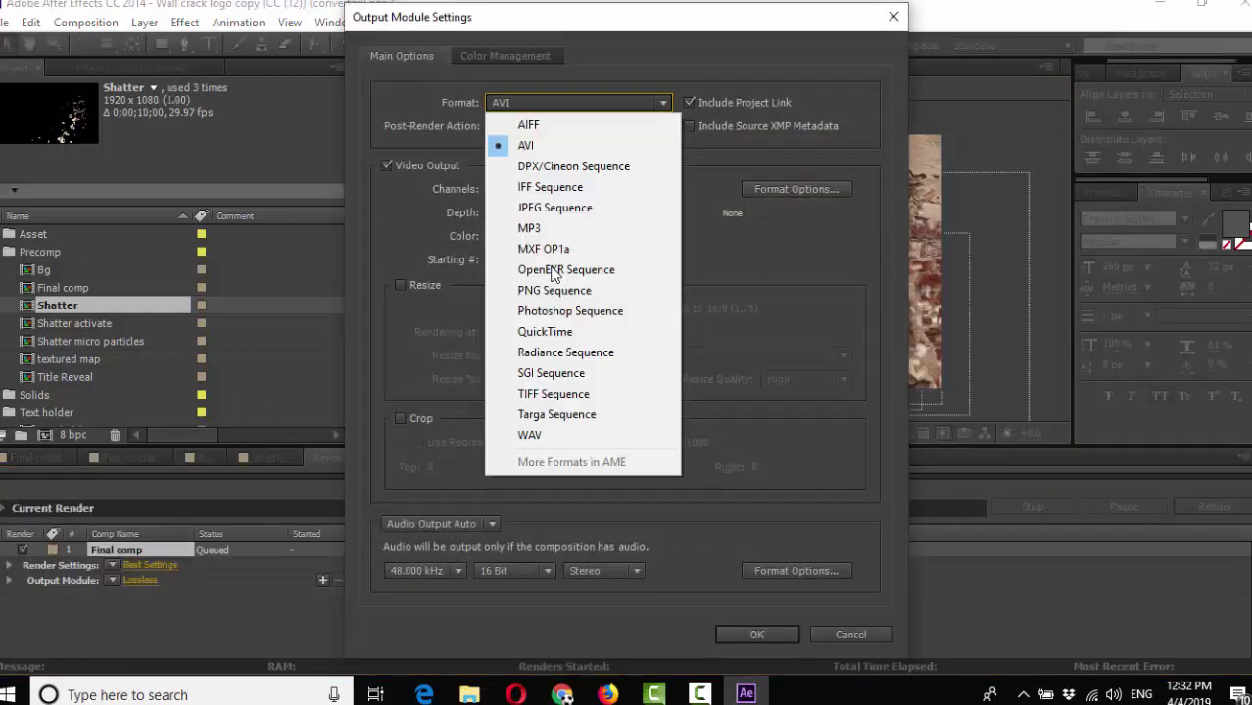
pyautogui.click(551, 333)
pyautogui.click(751, 636)
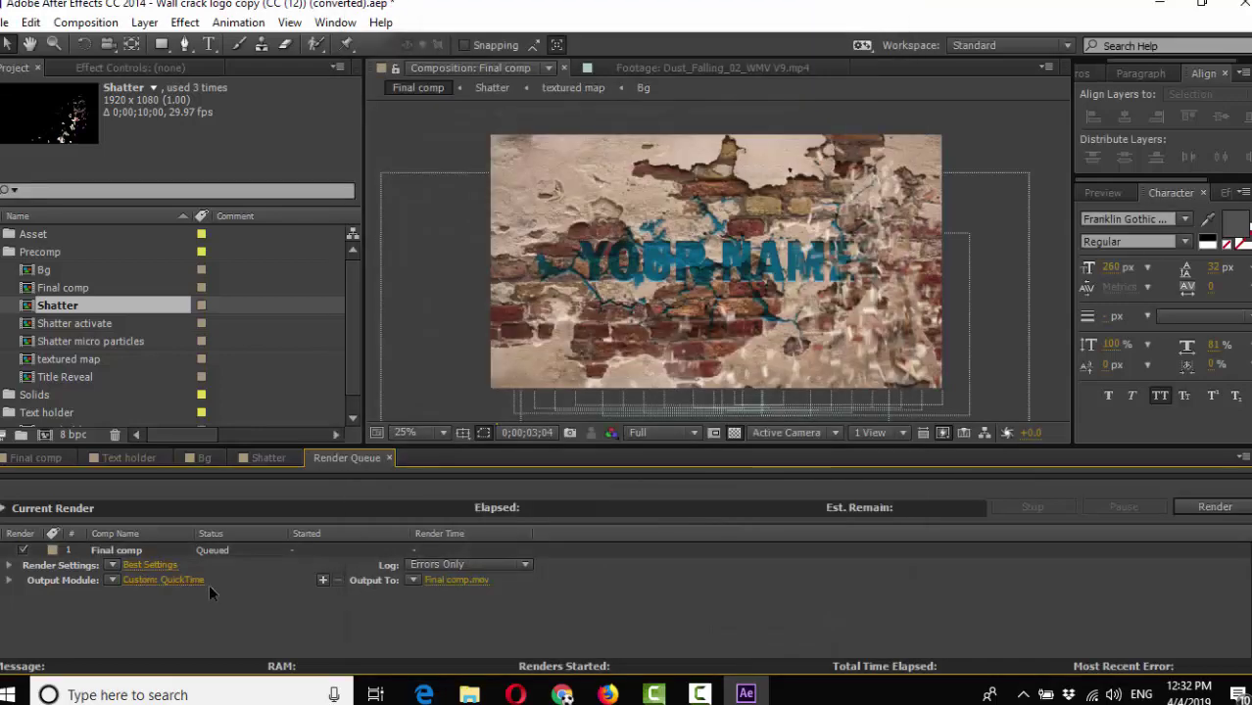
# Set the QuickTime video codec to H.264 and confirm output to Final comp.mov.
pyautogui.click(174, 582)
pyautogui.click(802, 189)
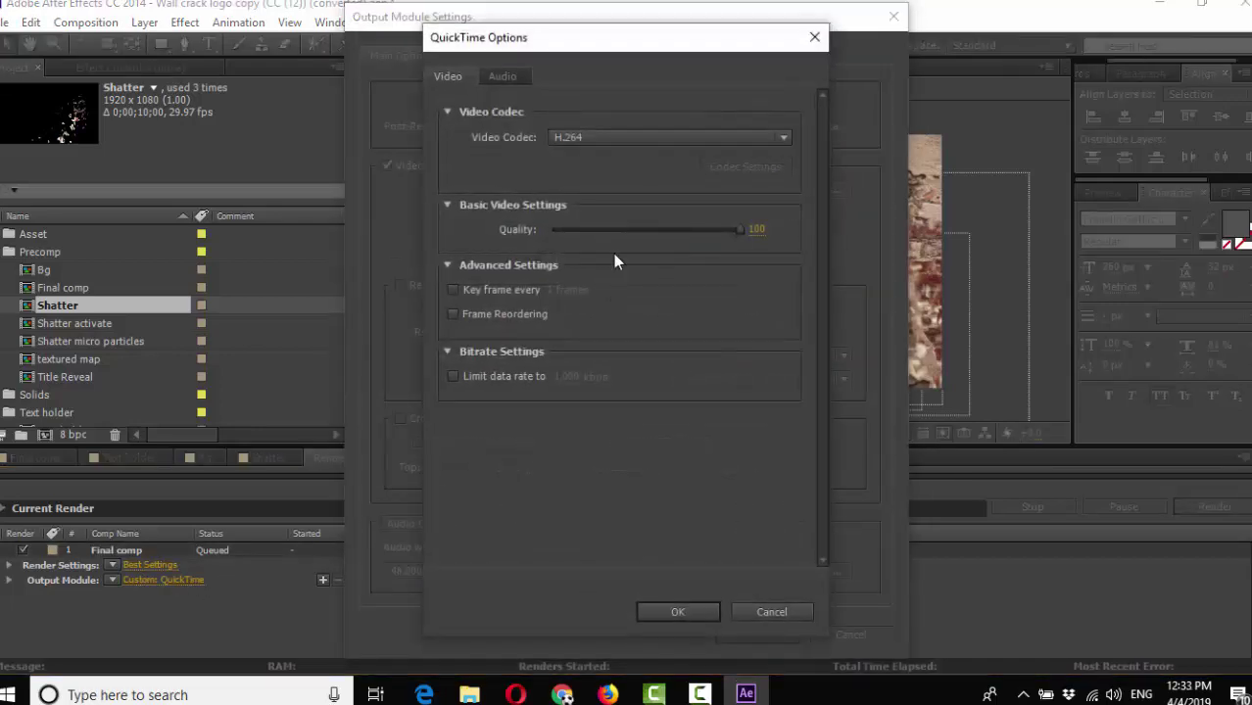
pyautogui.click(601, 137)
pyautogui.click(849, 385)
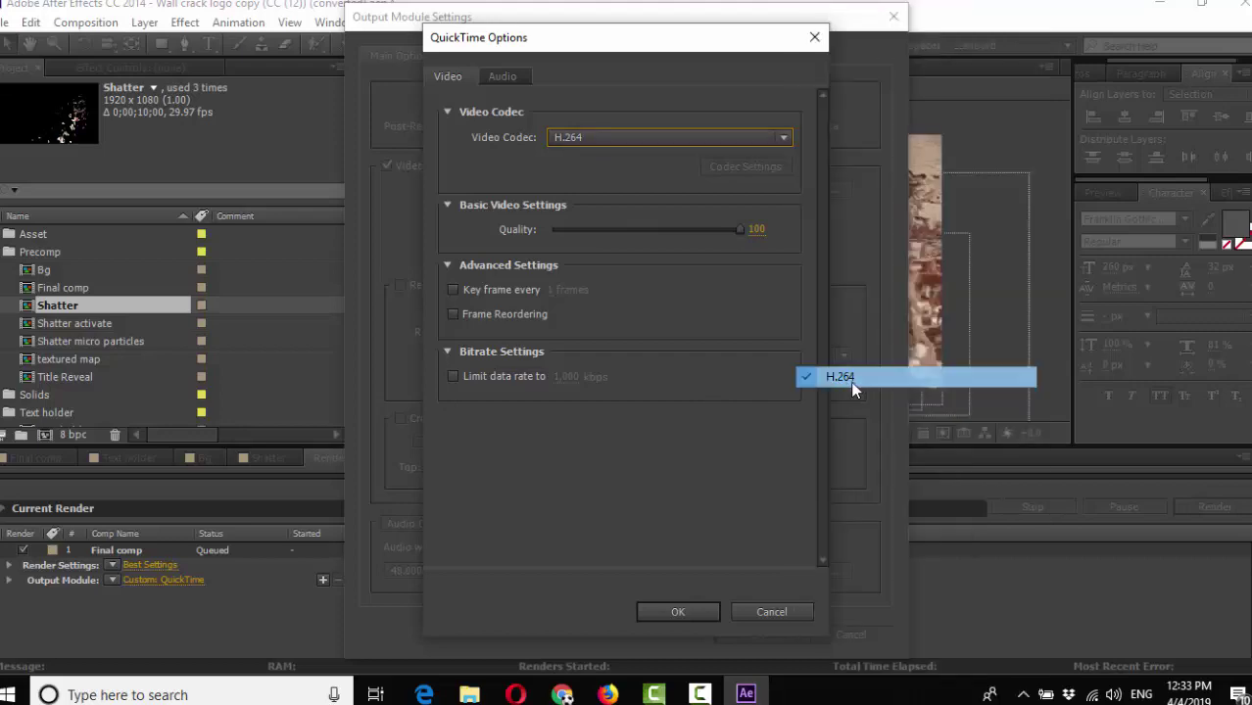
pyautogui.click(678, 609)
pyautogui.click(766, 638)
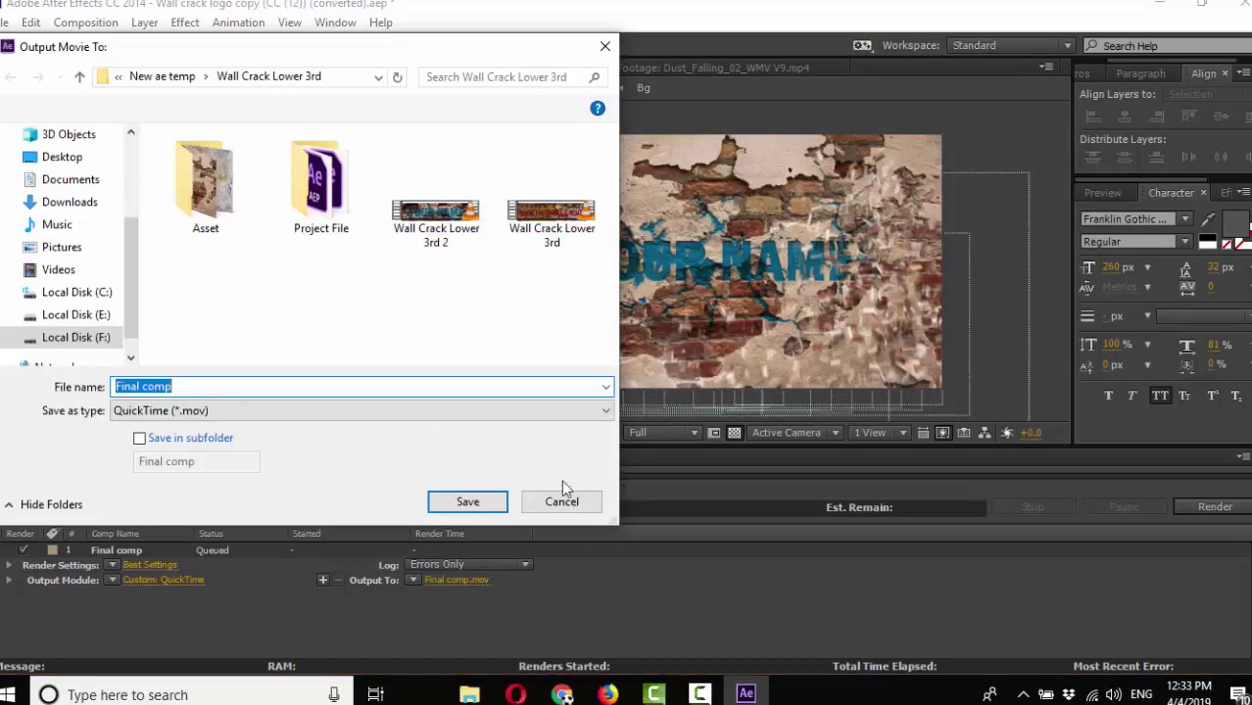
pyautogui.click(563, 502)
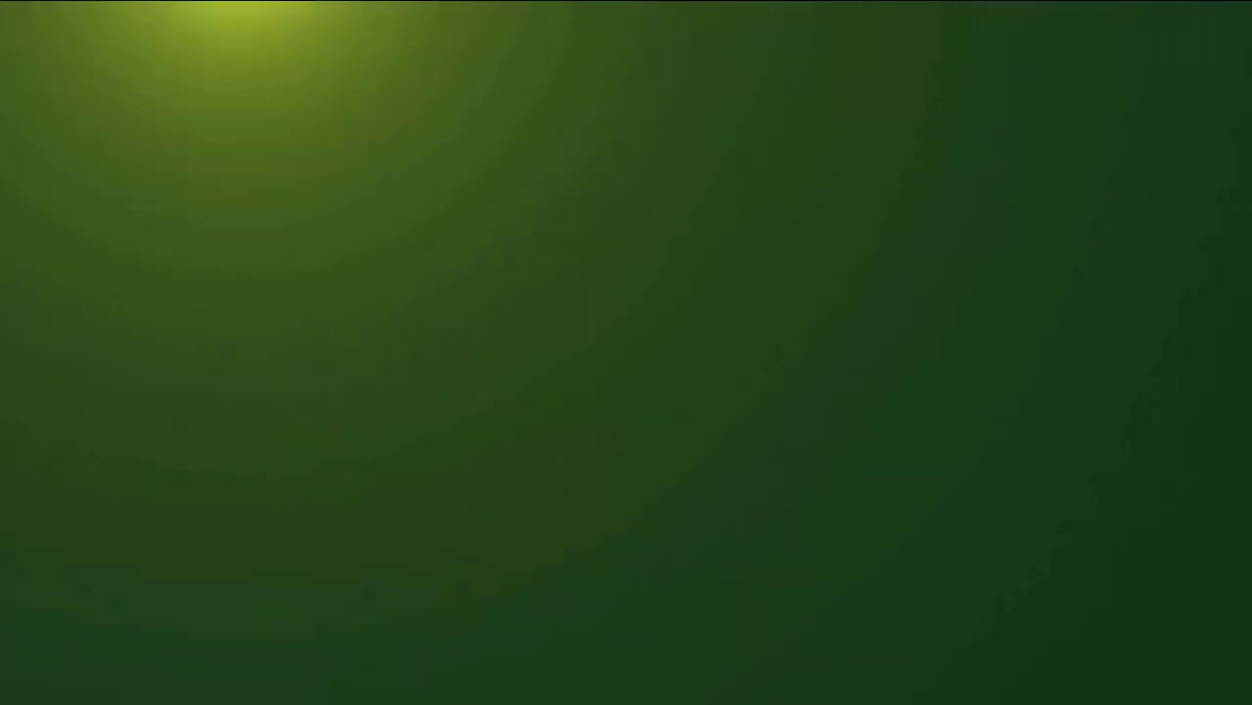